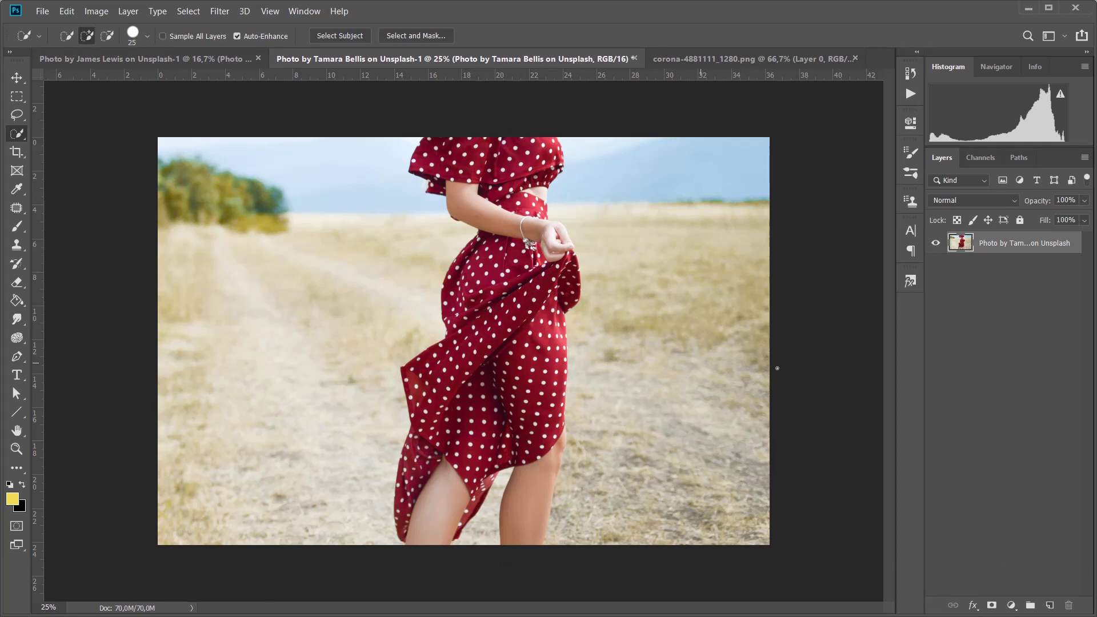
Duplicate the red-dress photo layer and choose the Quick Selection tool
drag(1031, 248, 1054, 604)
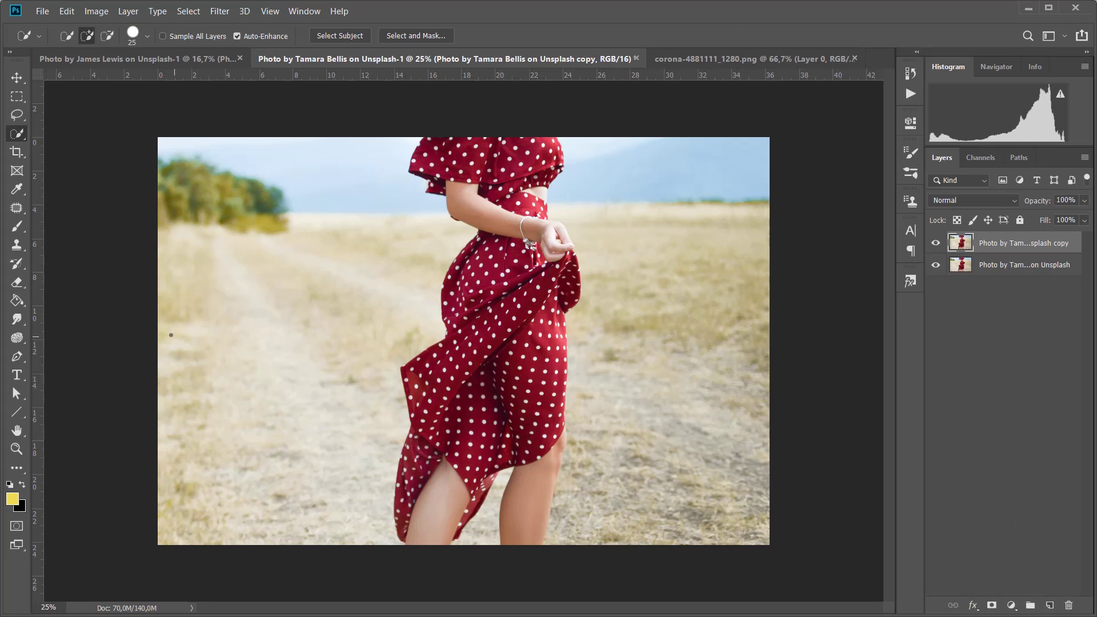
right_click(21, 139)
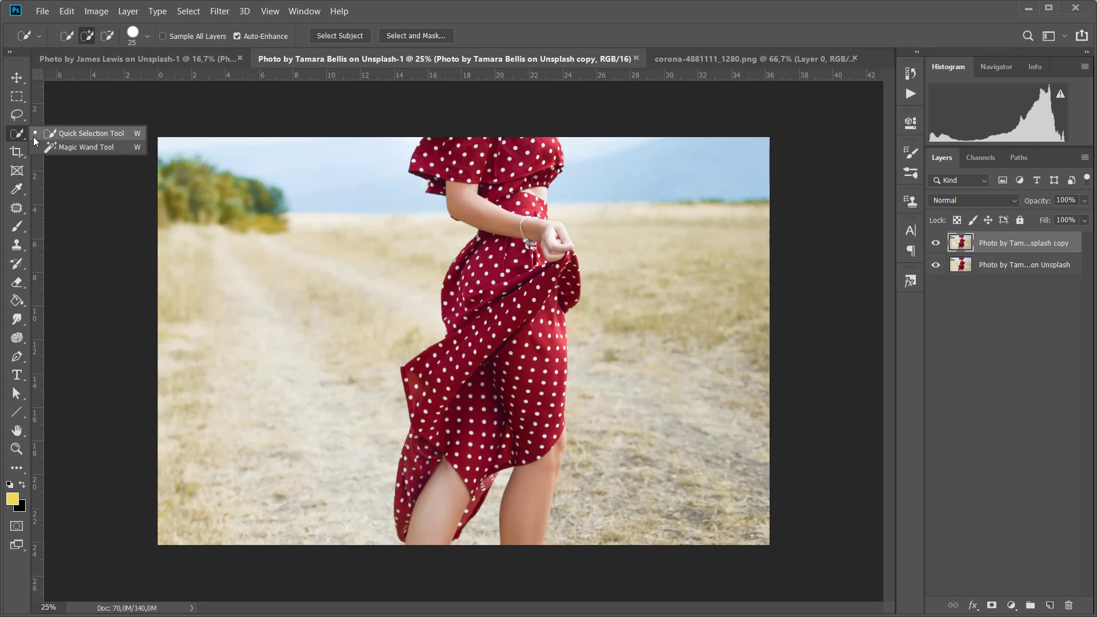
click(70, 133)
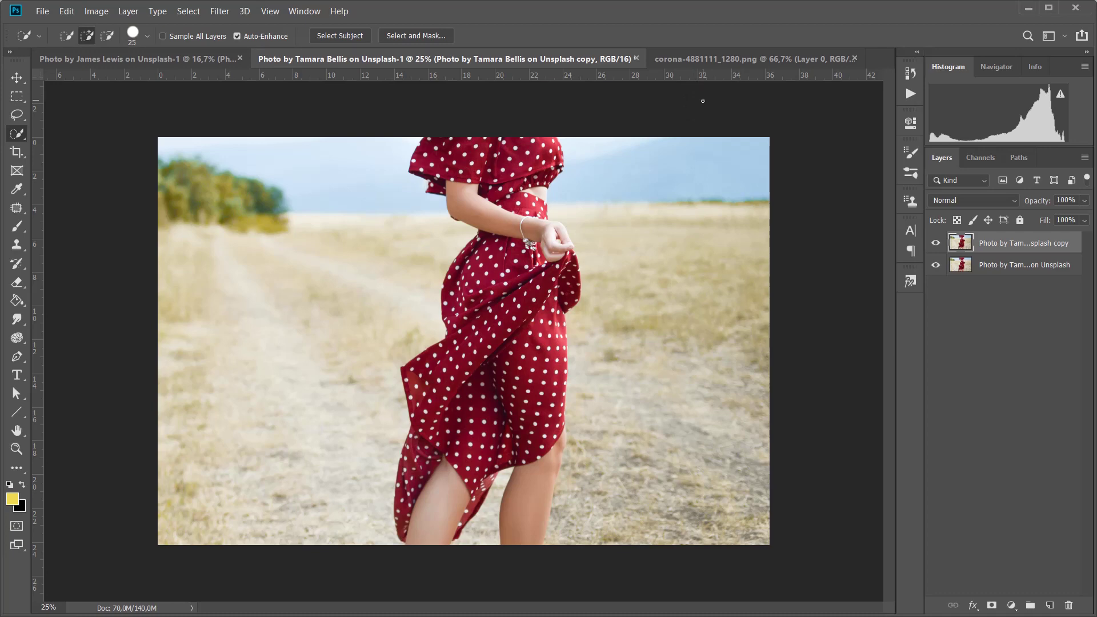
Switch to the corona-4881111_1280.png document and set the Quick Selection brush size to 12 px
click(710, 58)
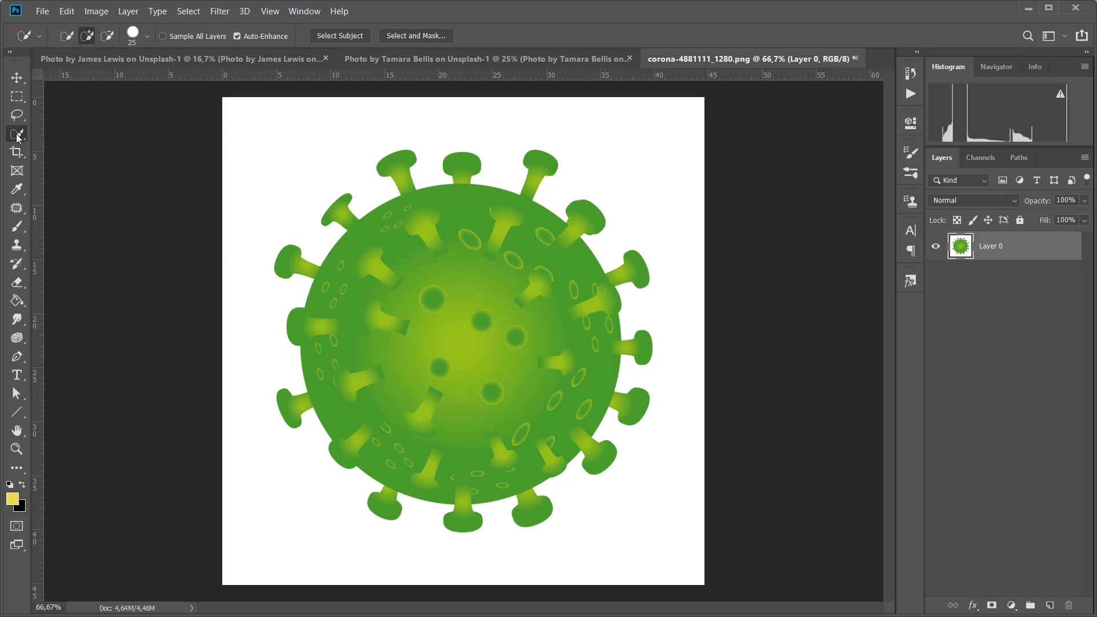
click(146, 38)
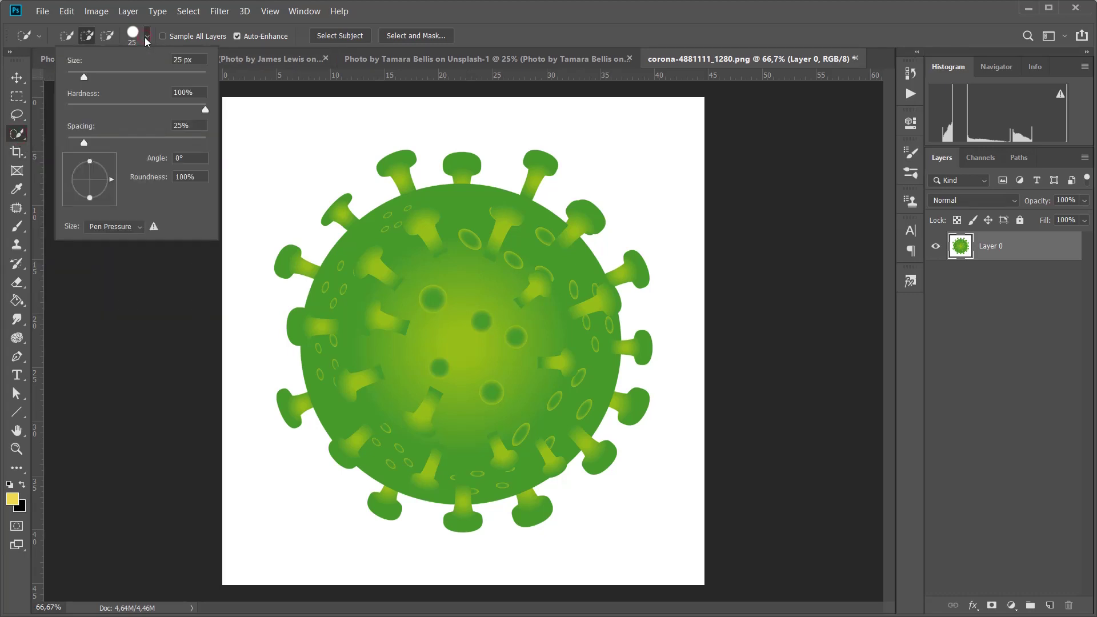
mouse_move(83, 78)
mouse_down()
mouse_move(114, 80)
mouse_move(77, 77)
mouse_up()
click(75, 78)
click(562, 17)
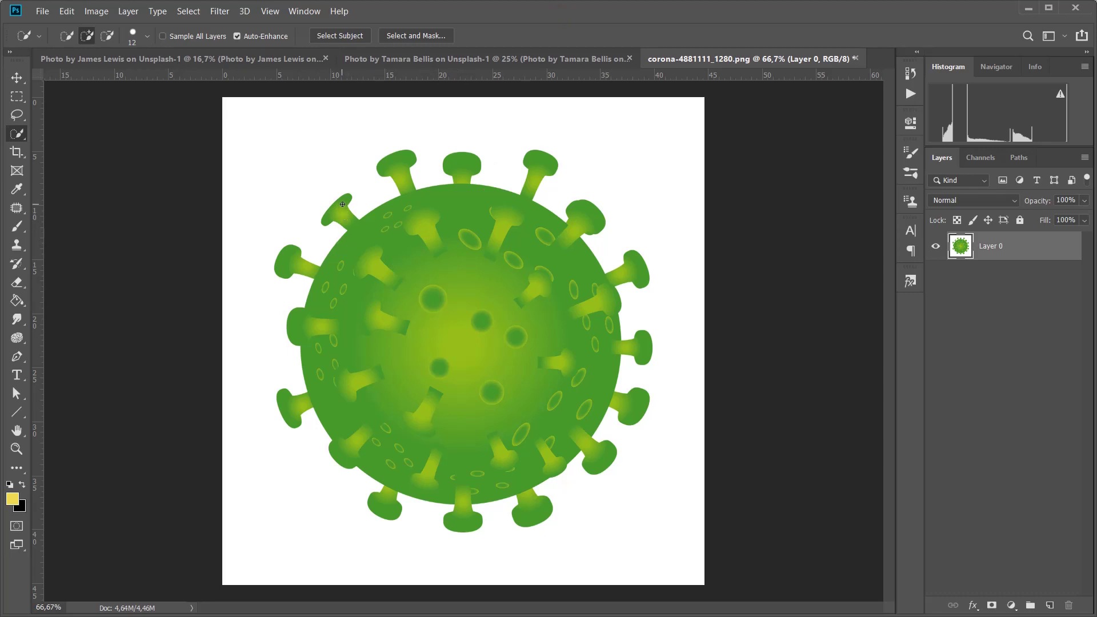
Try smaller and larger Quick Selection brush sizes and settle on 19 px
click(147, 35)
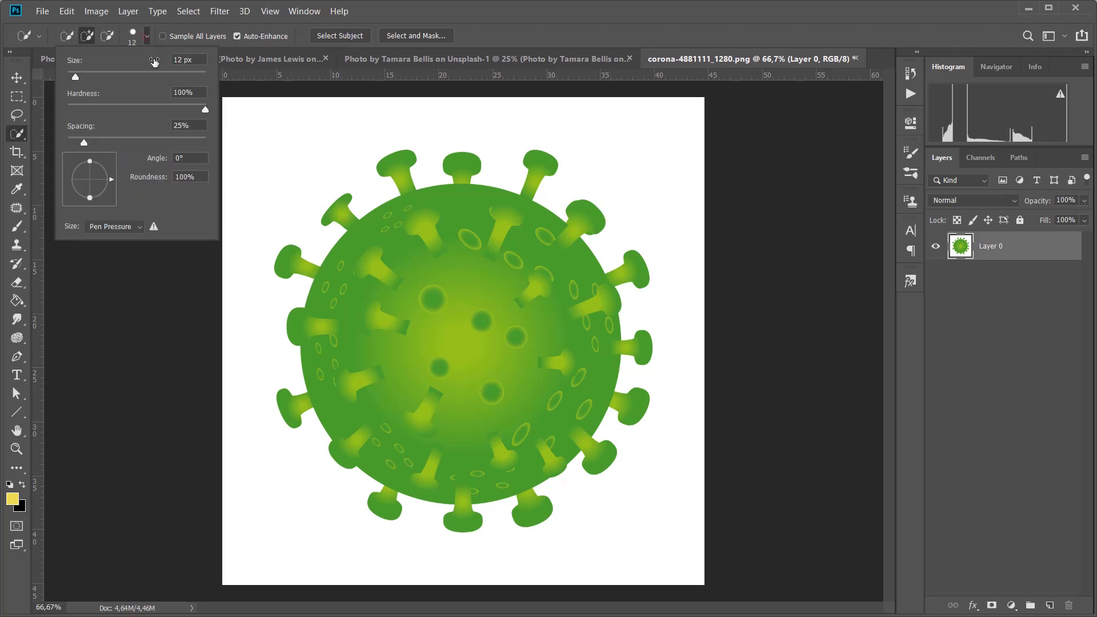
drag(85, 80, 71, 80)
drag(70, 80, 80, 77)
drag(78, 77, 76, 77)
drag(76, 76, 69, 77)
drag(74, 78, 80, 77)
click(548, 51)
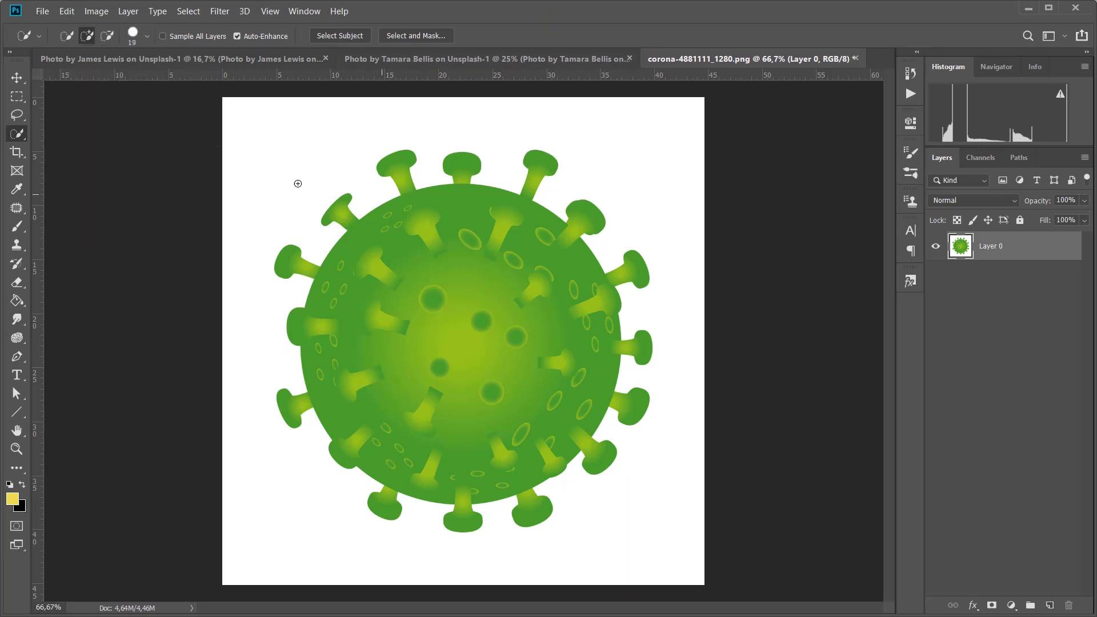
Try to select the green virus by brushing across it with the Quick Selection tool, and clear the selection
right_click(18, 137)
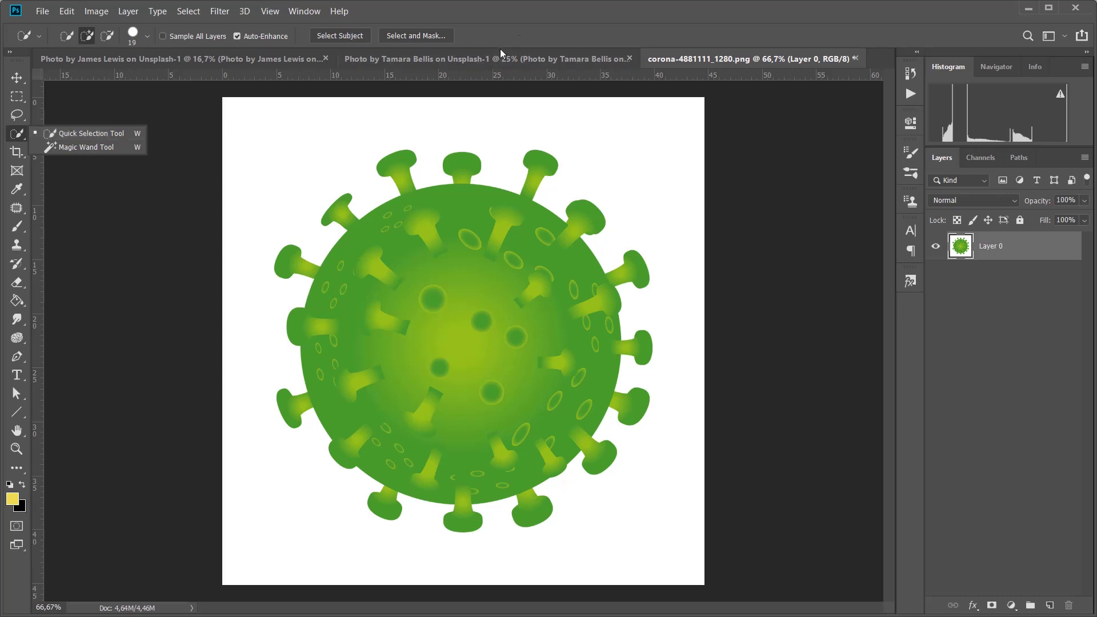
click(545, 27)
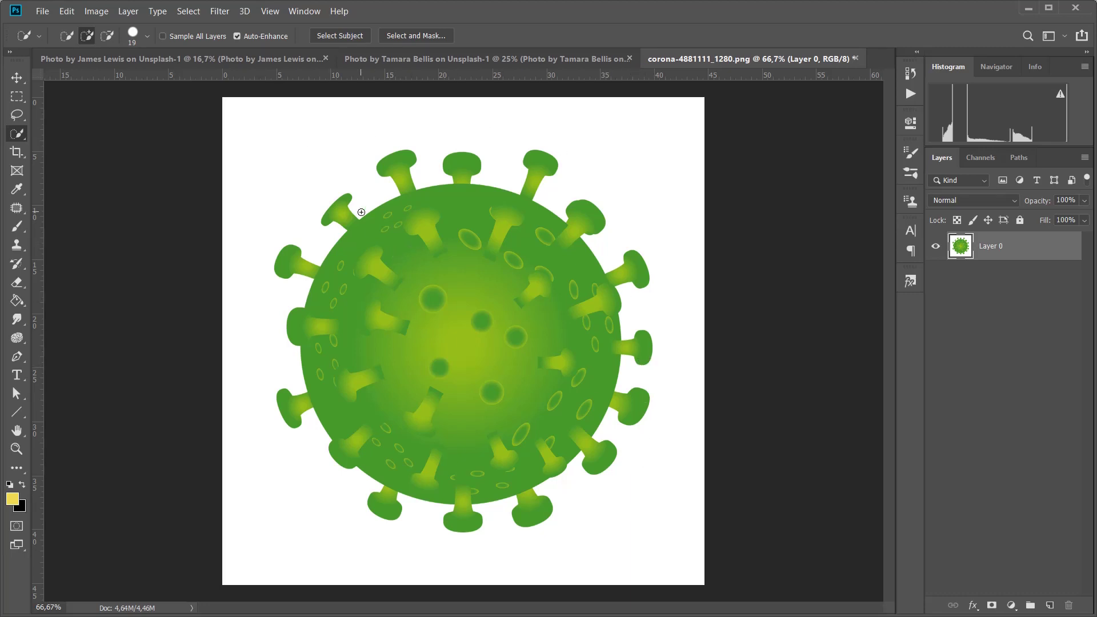
mouse_move(338, 211)
mouse_down()
mouse_move(411, 203)
mouse_move(404, 184)
mouse_move(419, 202)
mouse_move(466, 177)
mouse_move(468, 188)
mouse_move(521, 201)
mouse_move(554, 240)
mouse_move(571, 234)
mouse_move(568, 255)
mouse_move(590, 284)
mouse_move(587, 320)
mouse_up()
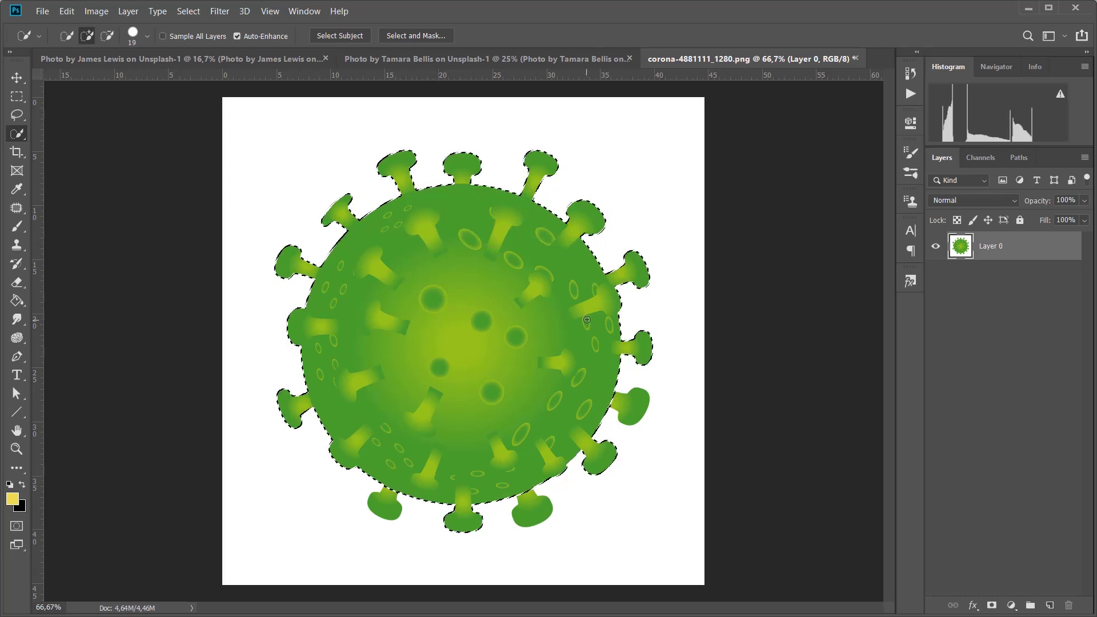
key(ctrl+d)
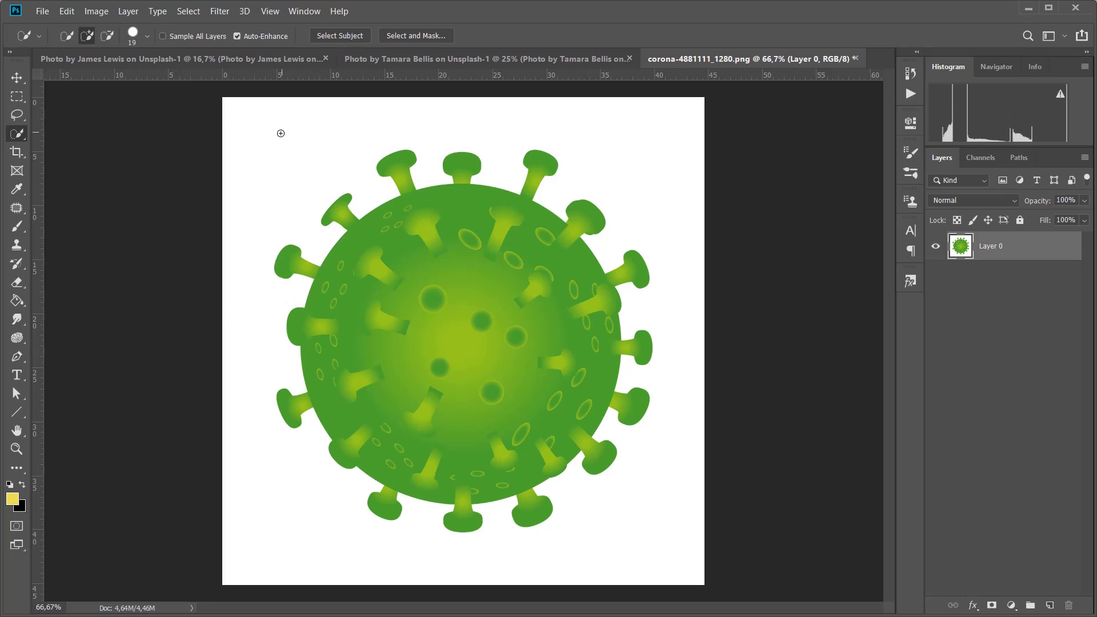
Set the Quick Selection brush size to 37 px and select the white background around the virus
click(146, 36)
drag(80, 77, 93, 75)
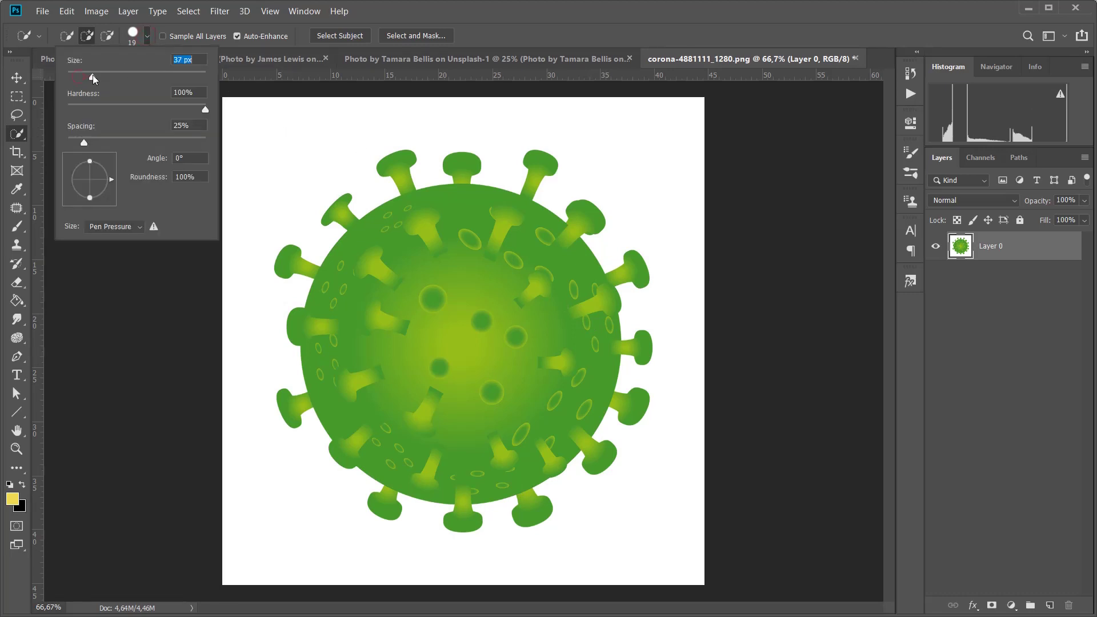
click(545, 33)
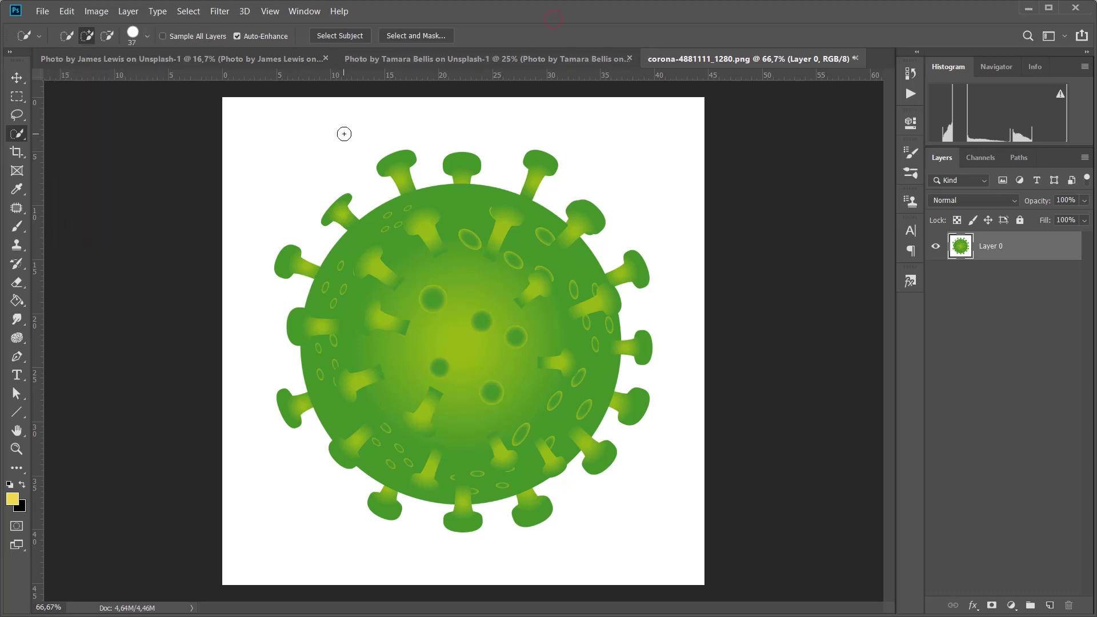
mouse_move(289, 128)
mouse_down()
mouse_move(492, 105)
mouse_move(651, 187)
mouse_move(680, 467)
mouse_move(607, 544)
mouse_move(697, 362)
mouse_up()
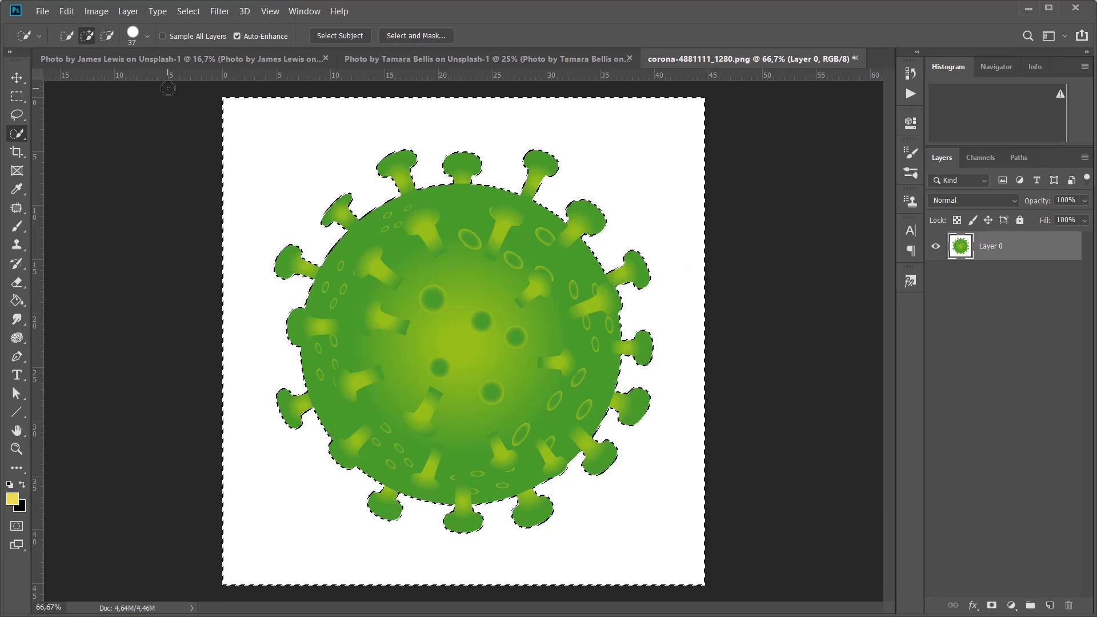
Invert the selection to the virus and add it as a layer mask on Layer 0
click(197, 14)
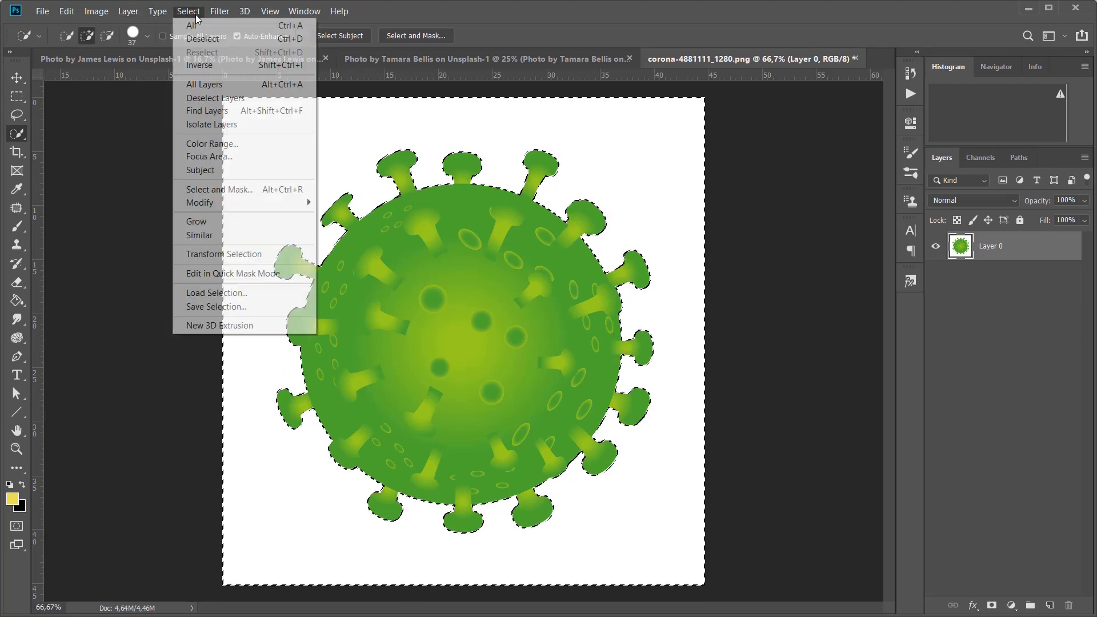
click(211, 65)
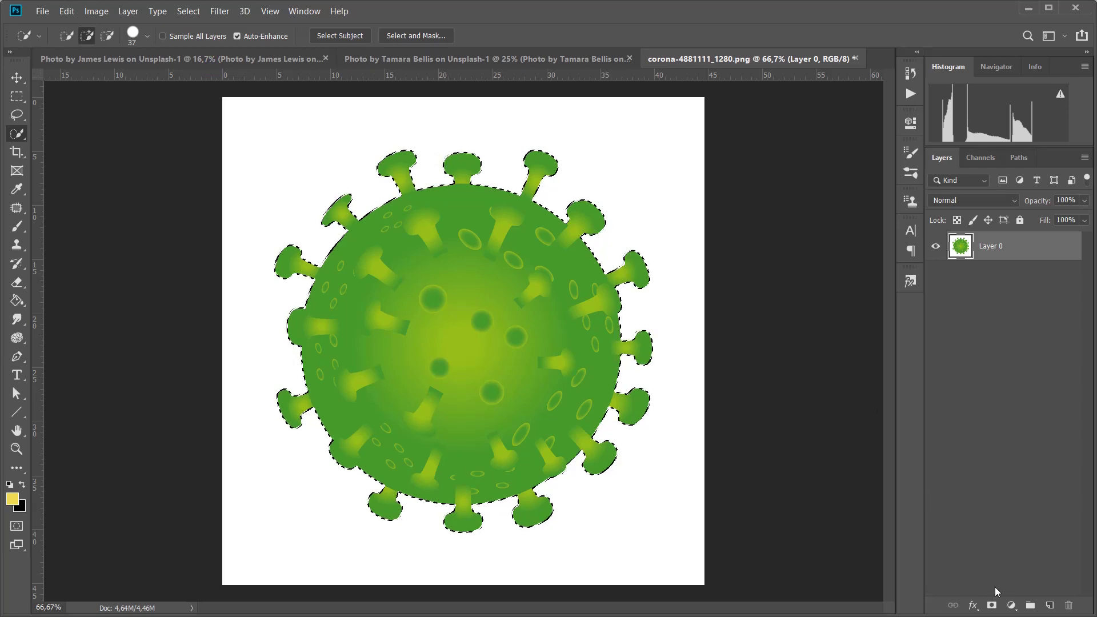
click(993, 604)
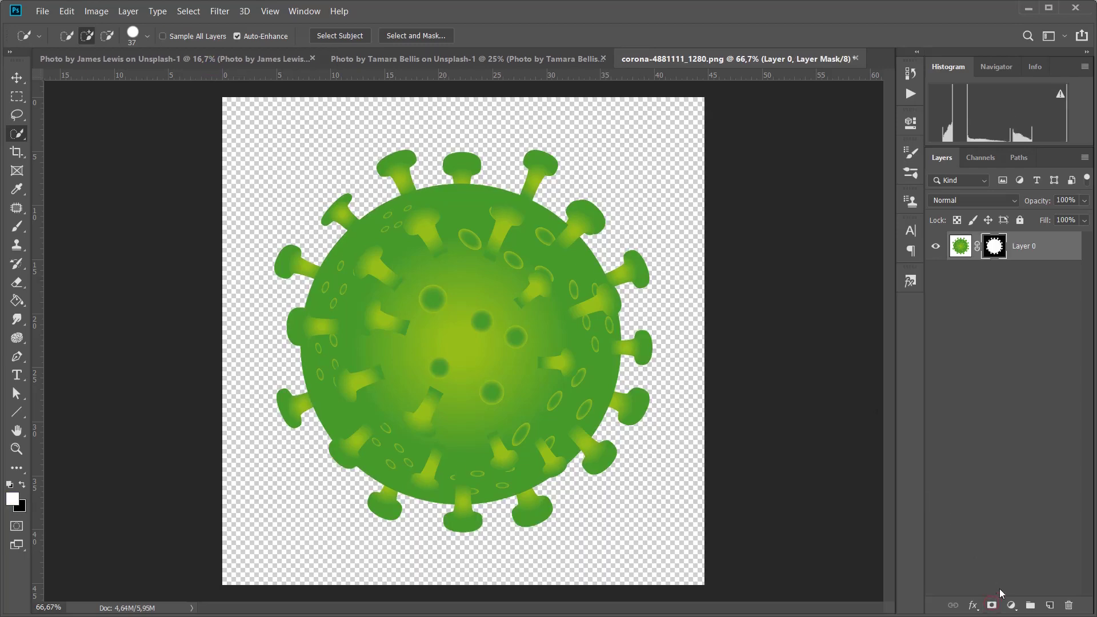
Add a new layer filled with the yellow foreground color and place it beneath the virus layer
click(1049, 605)
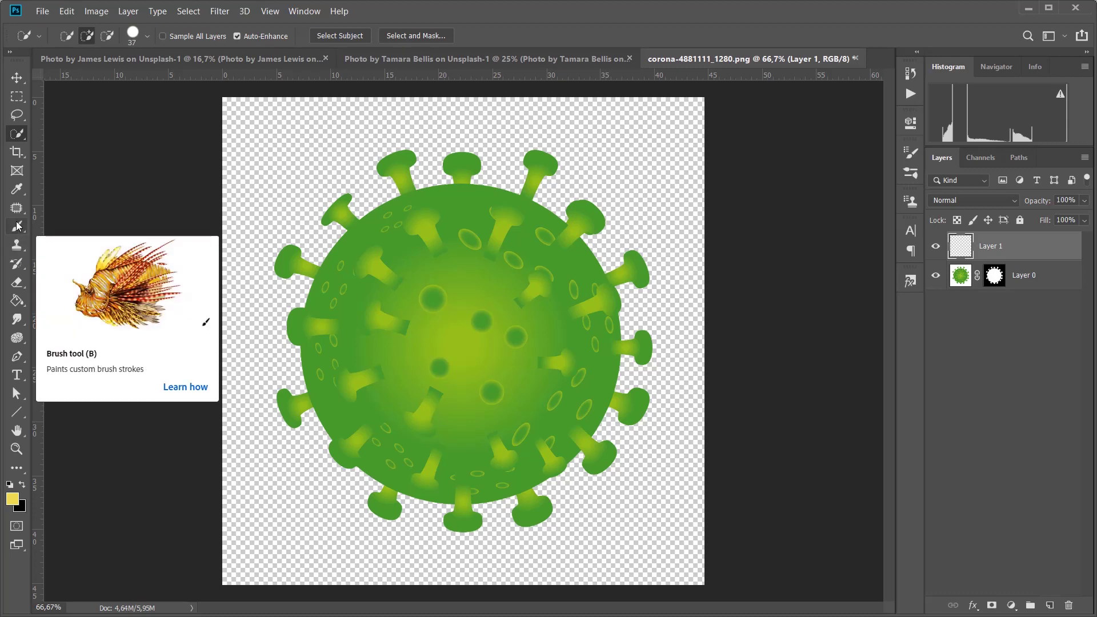
click(17, 300)
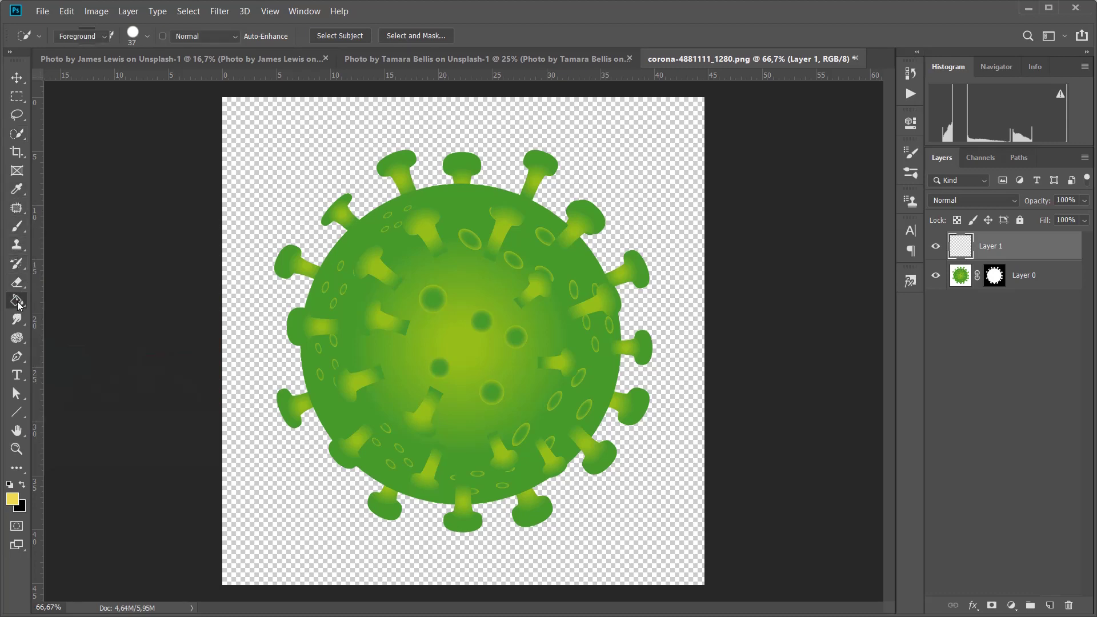
click(234, 337)
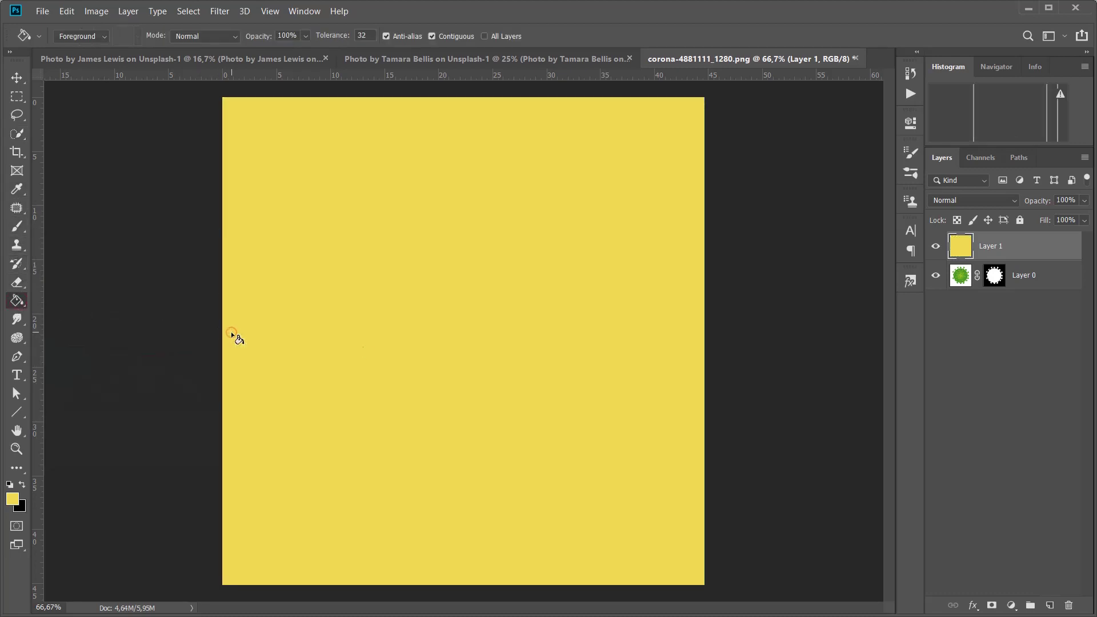
drag(1031, 252, 1023, 287)
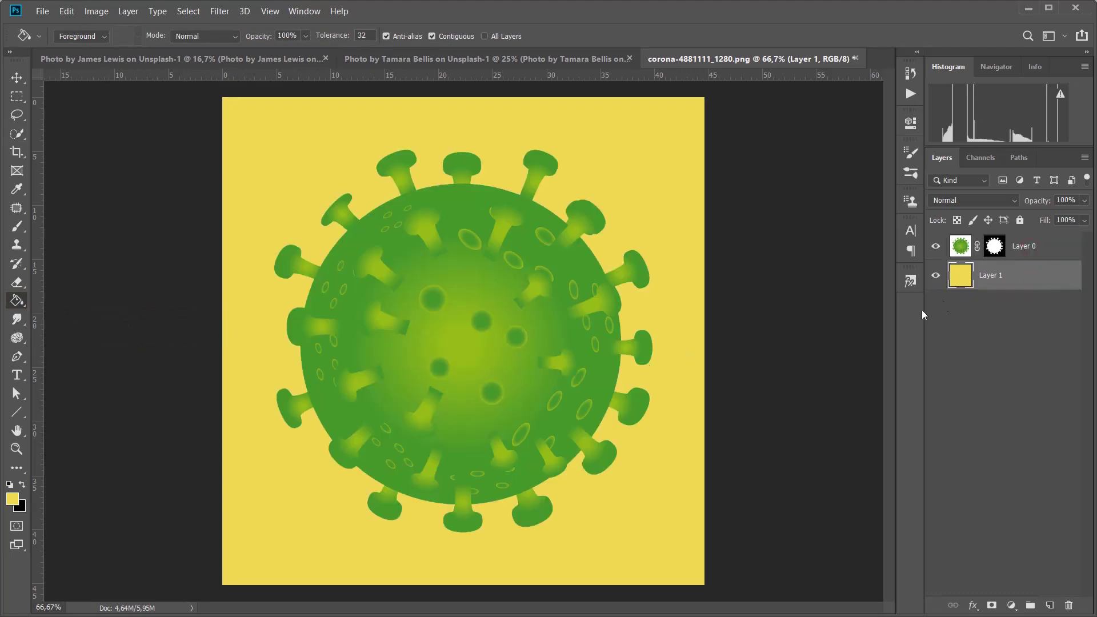
Set the foreground color to light blue a3d1e4 and fill the background layer with it
click(12, 499)
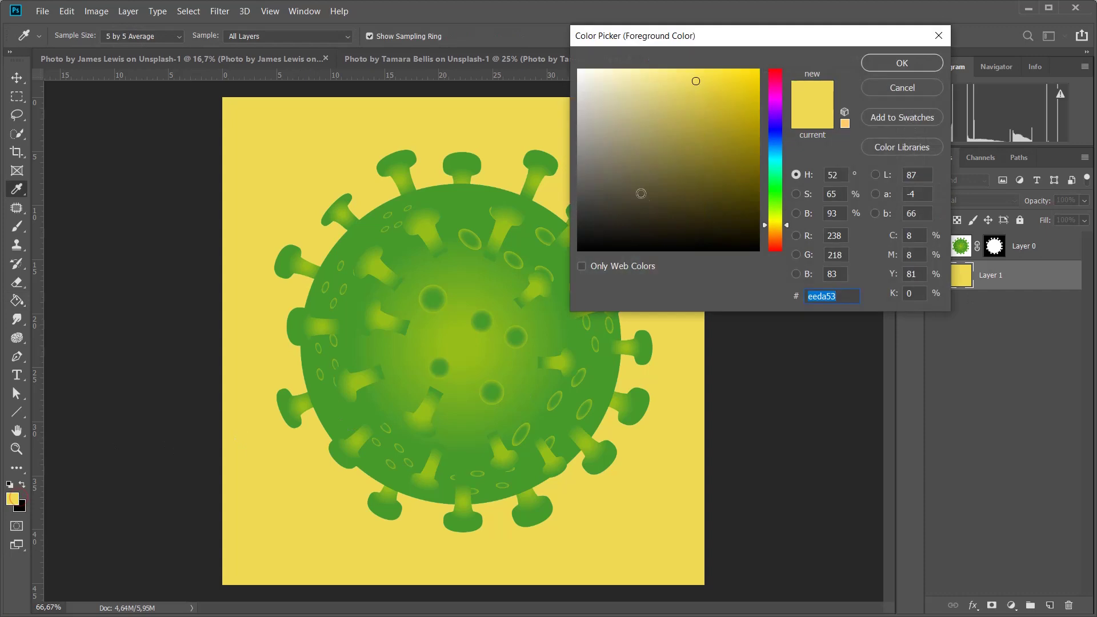
click(629, 89)
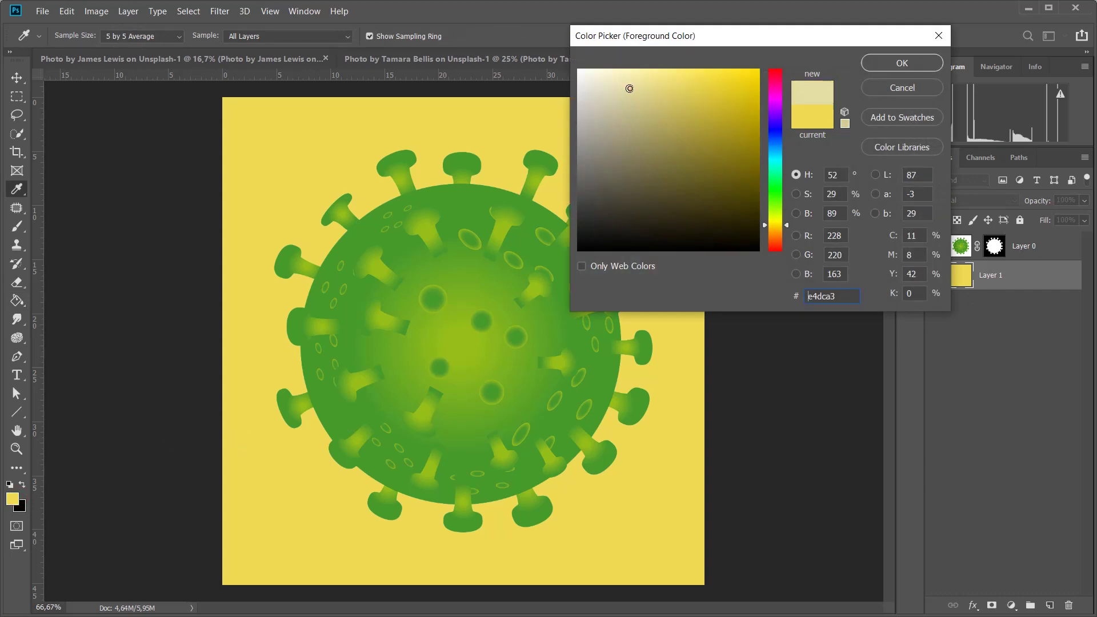
click(770, 152)
click(902, 63)
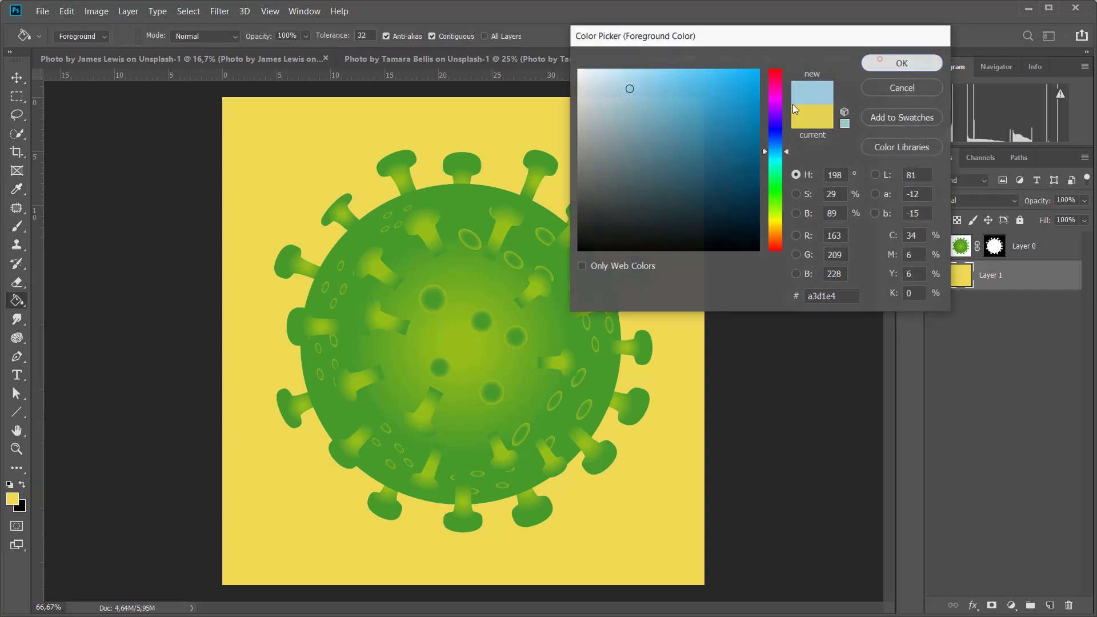
click(667, 174)
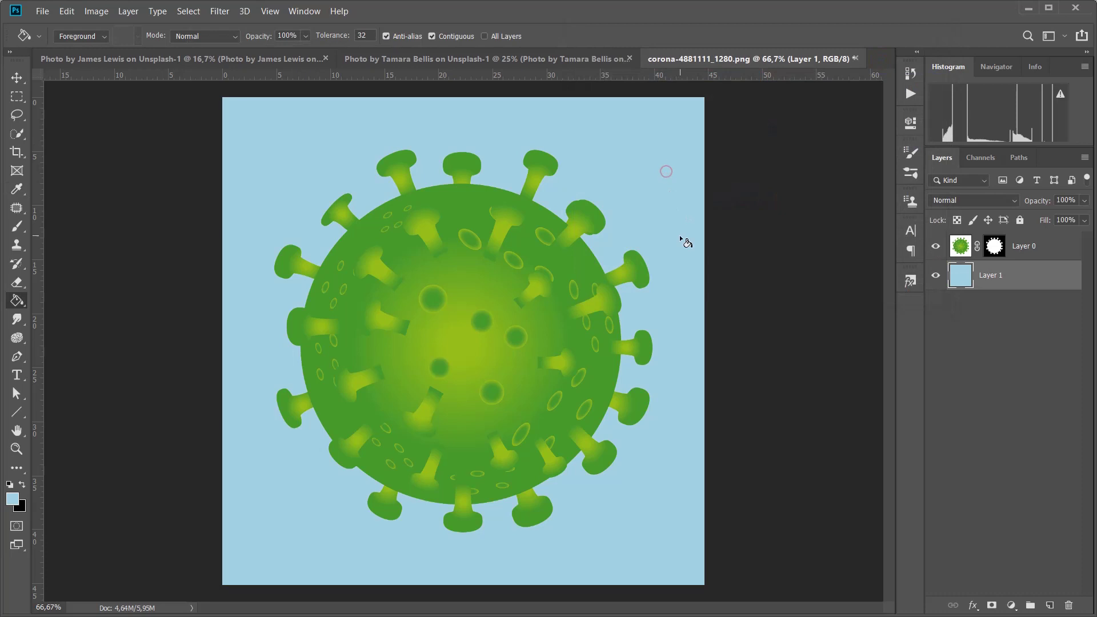
Set the foreground color to dark blue 13252d and fill the background layer with it using the Paint Bucket
click(18, 504)
click(682, 219)
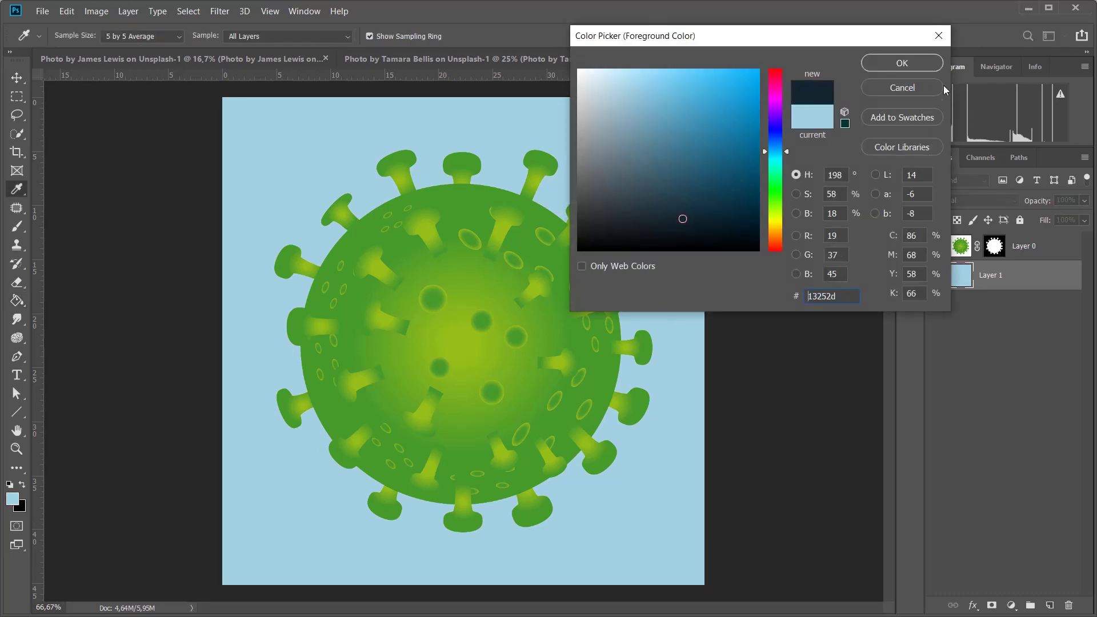
click(901, 63)
key(g)
click(685, 295)
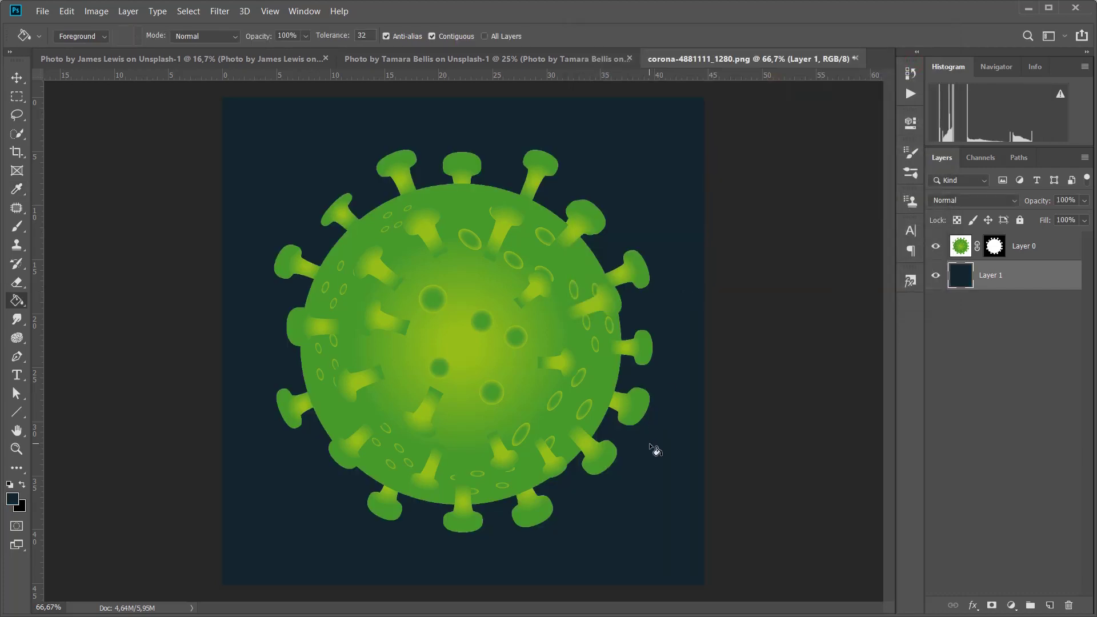
Switch to the red-dress photo and select the background around the dress with a 200 px Quick Selection brush
click(574, 60)
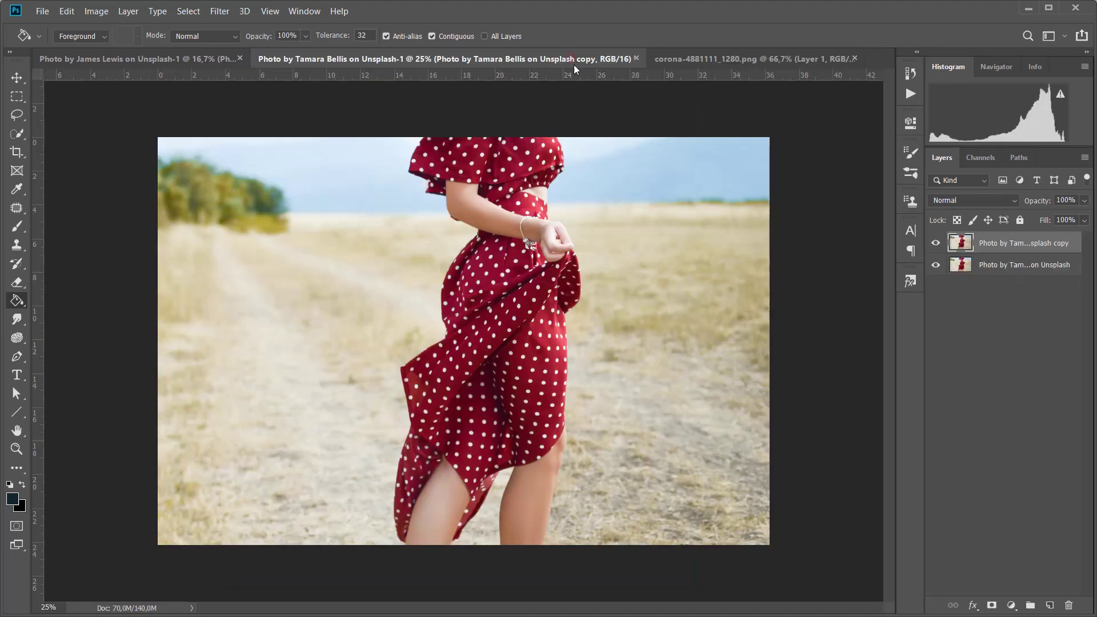
click(20, 135)
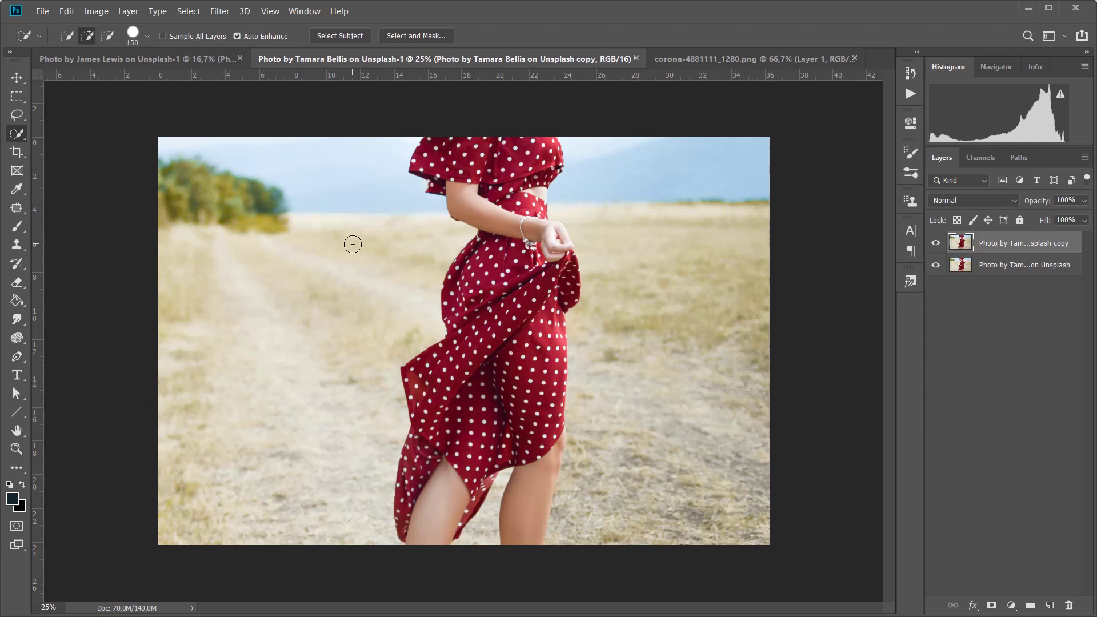
key(bracketright)
key(bracketright)
drag(310, 163, 302, 306)
drag(663, 163, 674, 388)
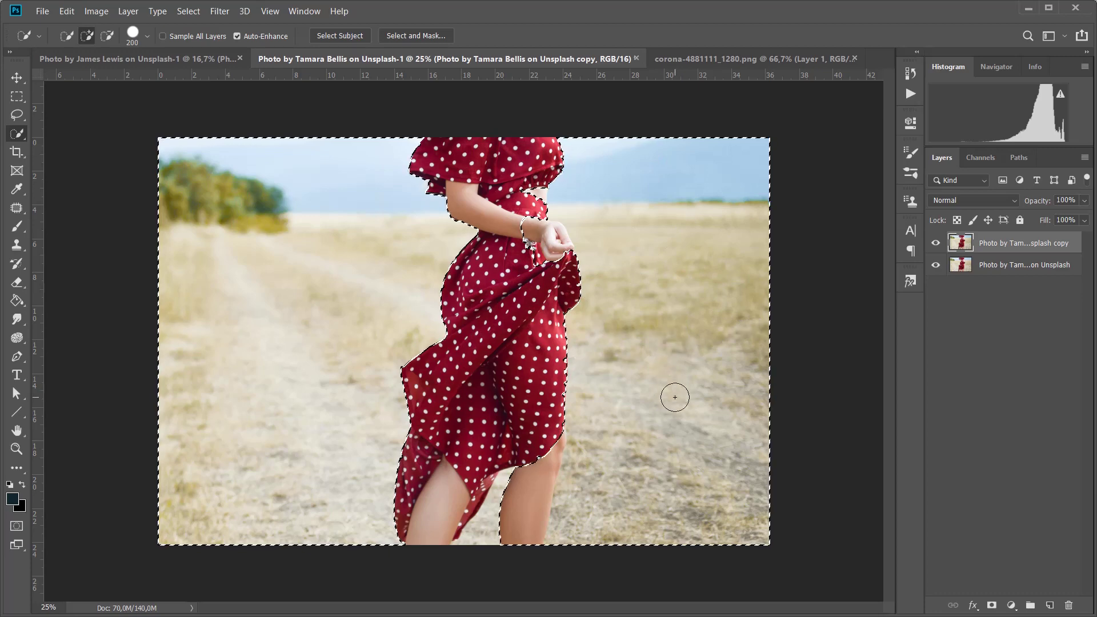
mouse_move(507, 492)
mouse_down()
mouse_move(474, 520)
mouse_move(550, 501)
mouse_move(521, 471)
mouse_move(430, 507)
mouse_move(403, 532)
mouse_up()
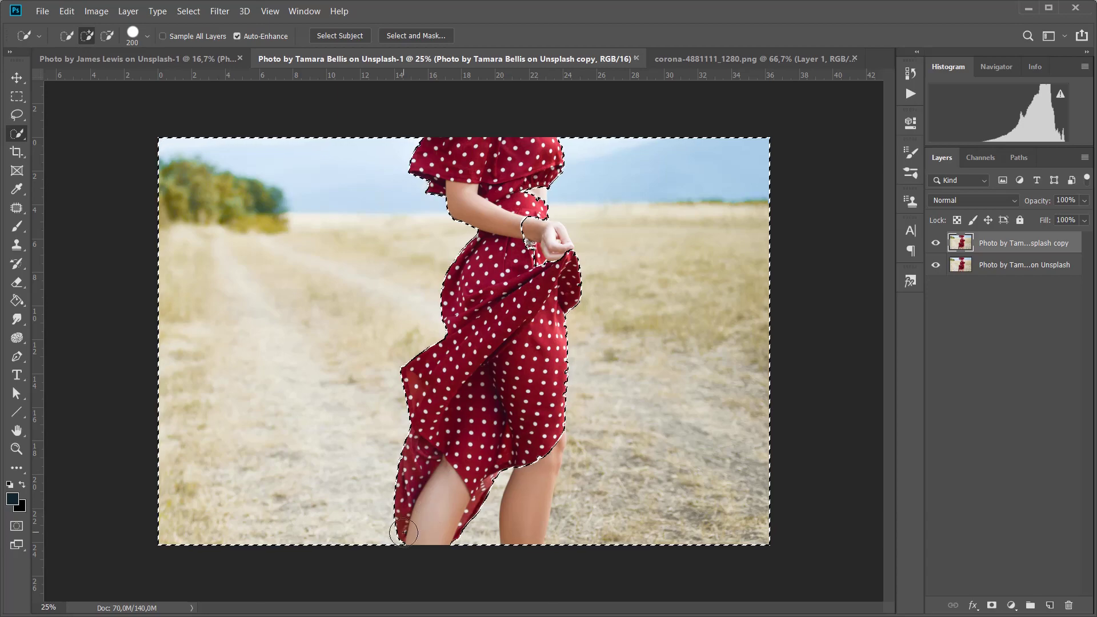
Set the Quick Selection brush size to 100 px and add the bare leg between the dress flaps to the selection
key(ctrl+plus)
key(ctrl+plus)
scroll(511, 474, down, 5)
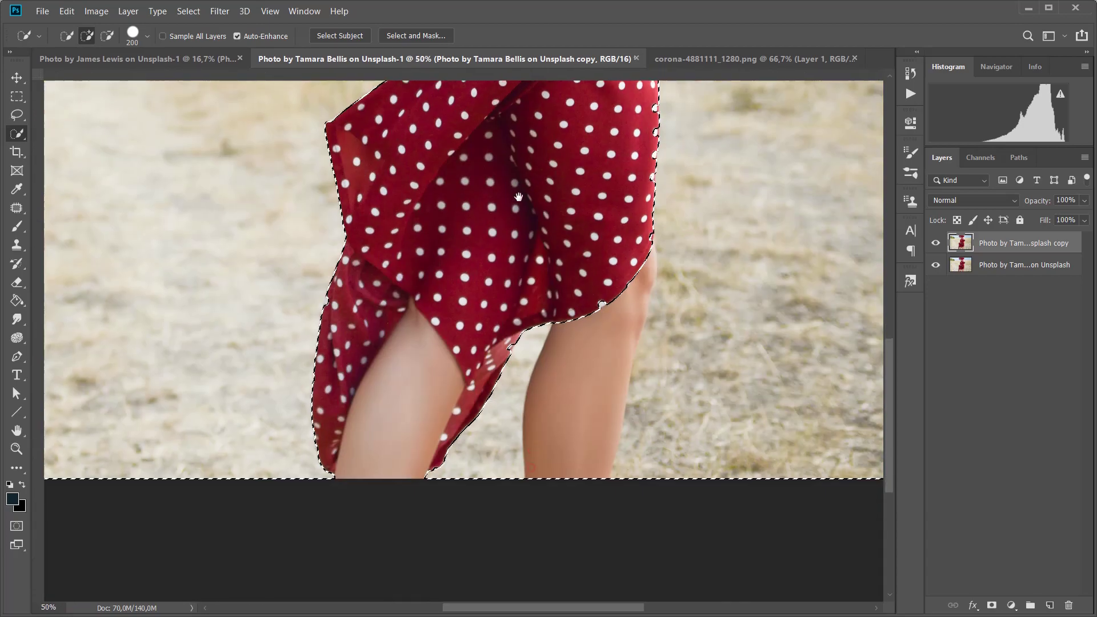
key(bracketleft)
key(bracketleft)
key(bracketleft)
key(bracketleft)
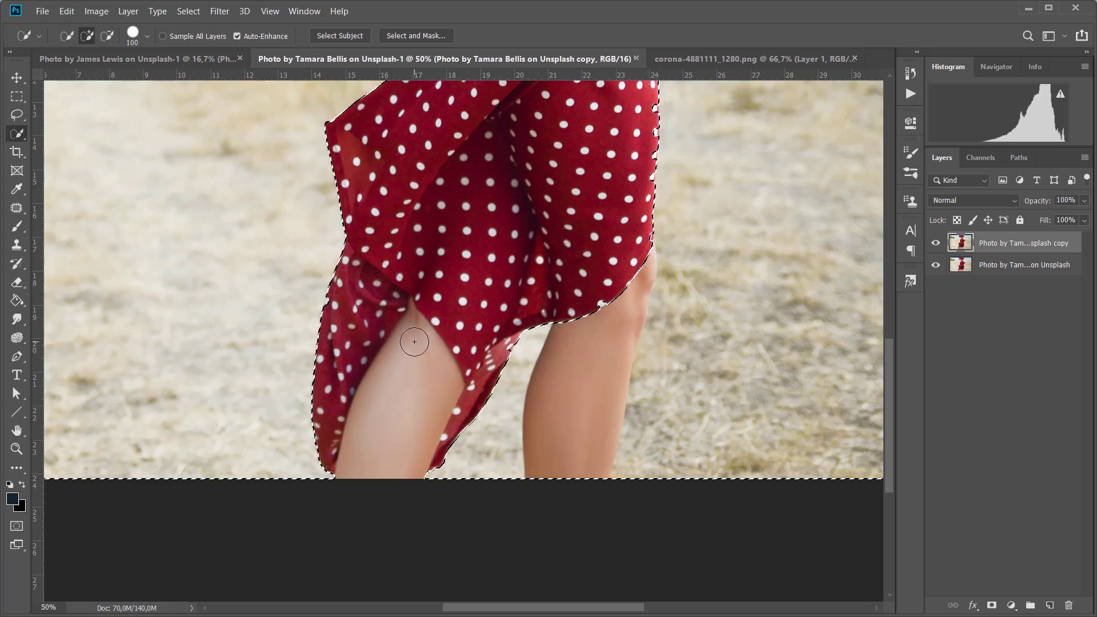
alt+click(412, 346)
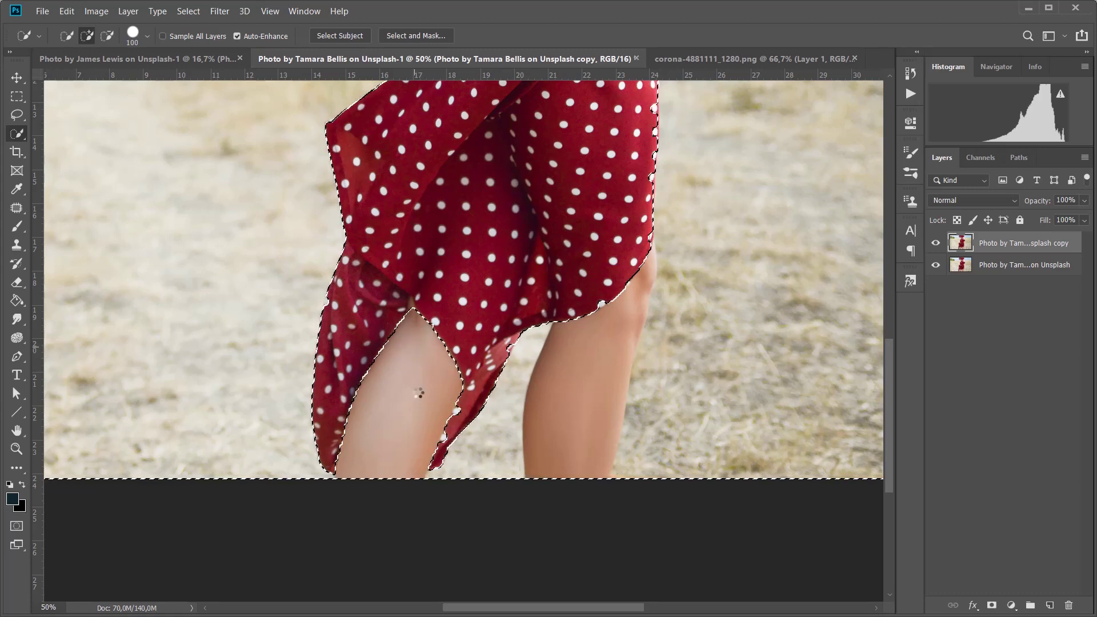
Add the bare forearm to the background selection and subtract the dress area beneath the bracelet
mouse_move(579, 131)
mouse_down()
mouse_move(555, 491)
mouse_move(538, 578)
mouse_up()
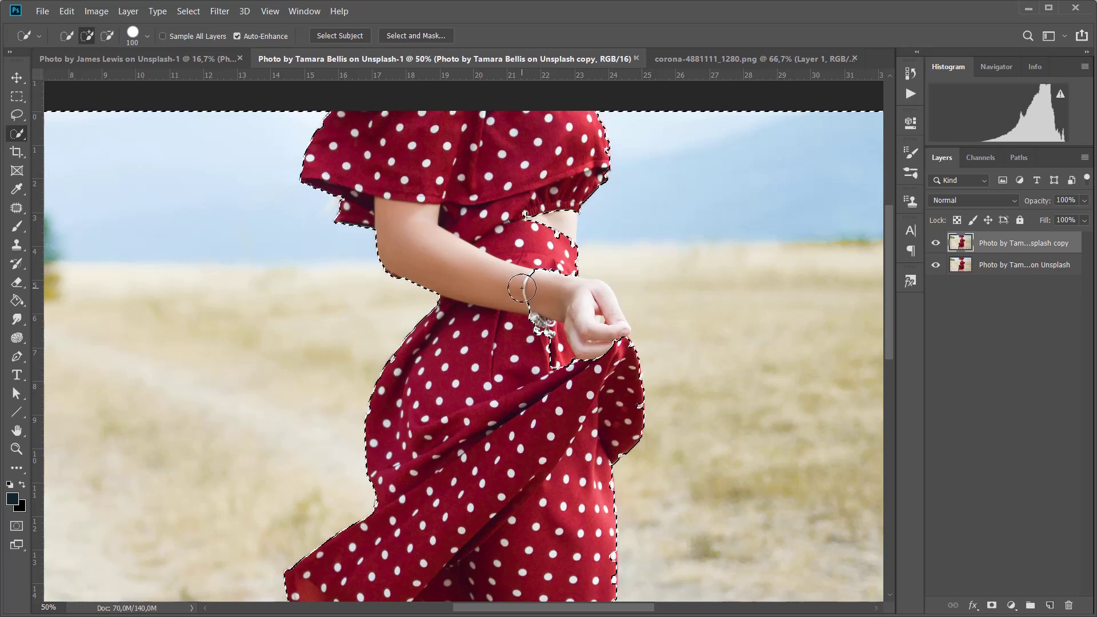
drag(522, 288, 489, 279)
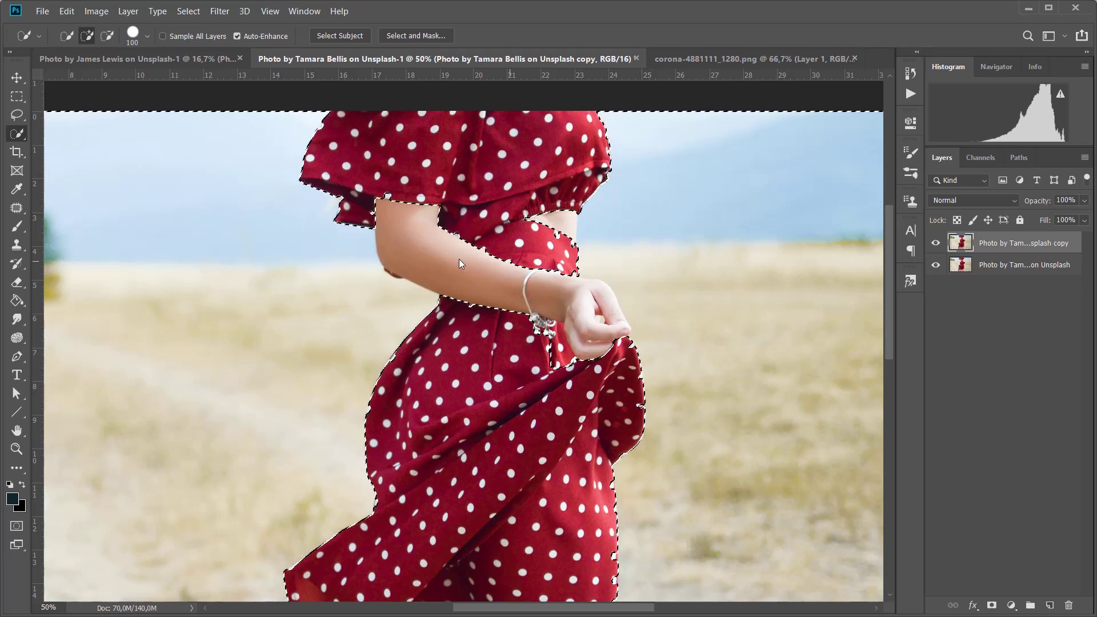
key(alt)
click(550, 347)
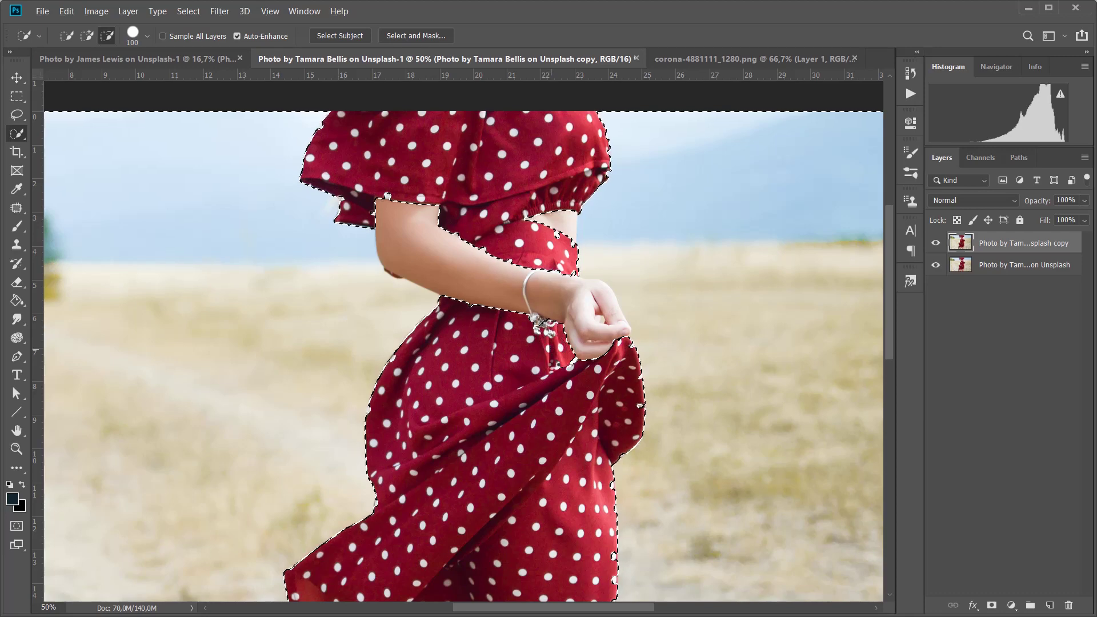
click(564, 376)
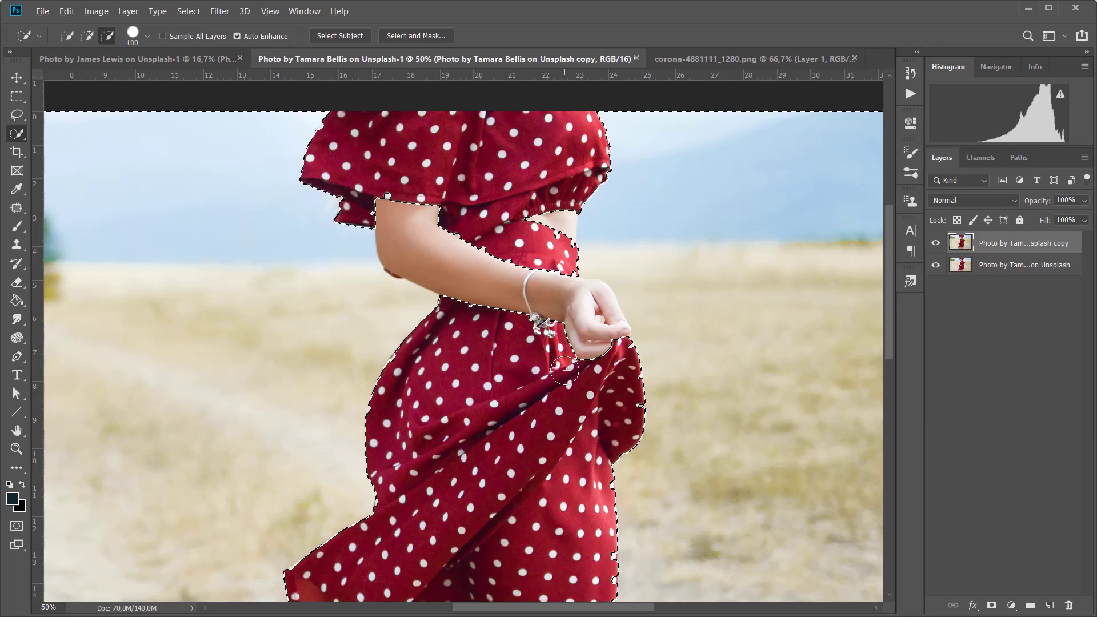
click(89, 33)
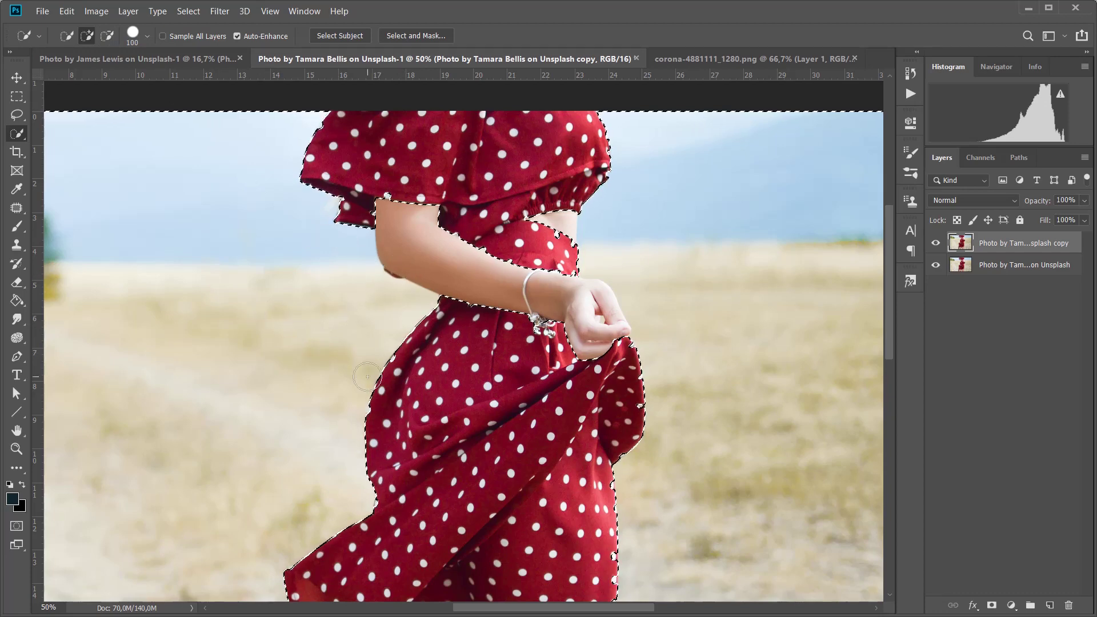
With a 5 px Quick Selection brush, subtract the red fabric under the elbow and the white dot at the waist edge from the selection
key(ctrl+plus)
key(ctrl+plus)
key(ctrl+plus)
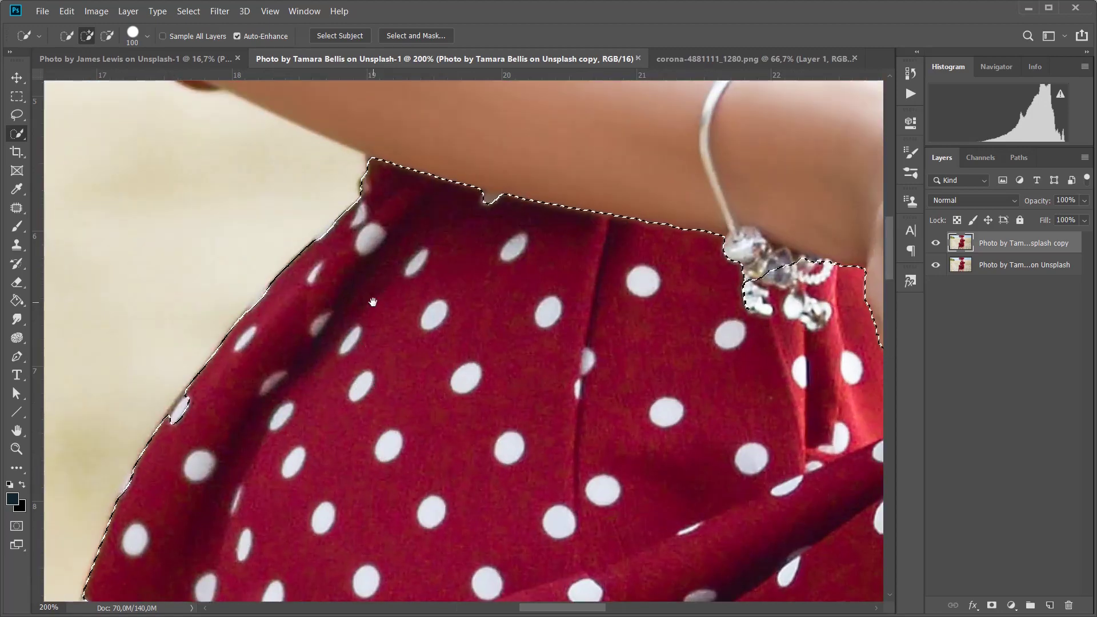
mouse_move(418, 299)
mouse_down()
mouse_move(480, 436)
mouse_move(424, 420)
mouse_up()
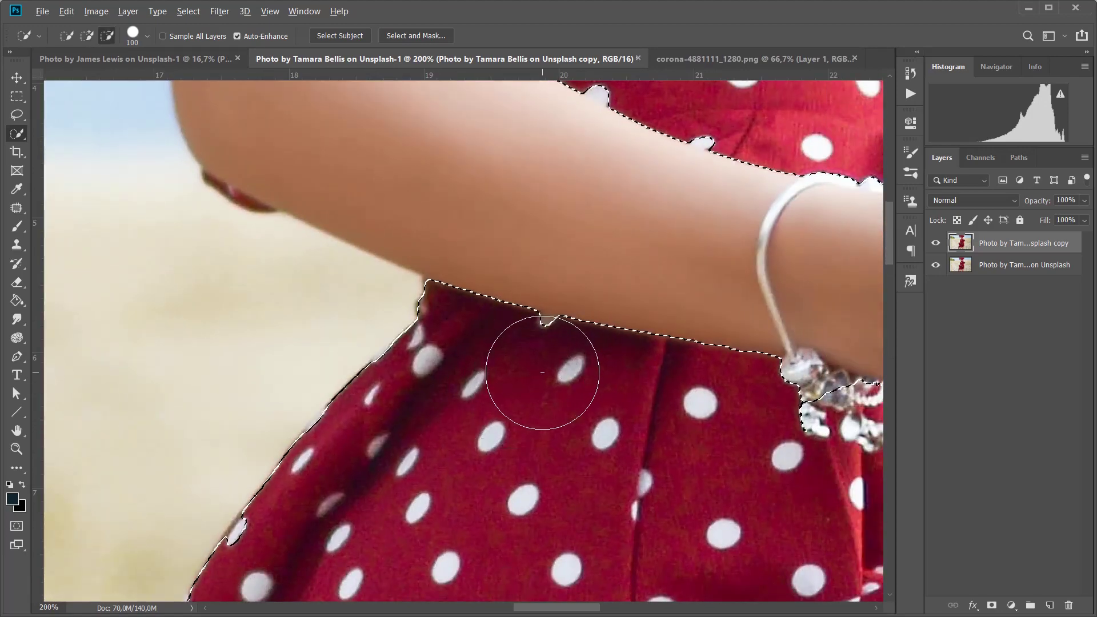
drag(260, 277, 416, 372)
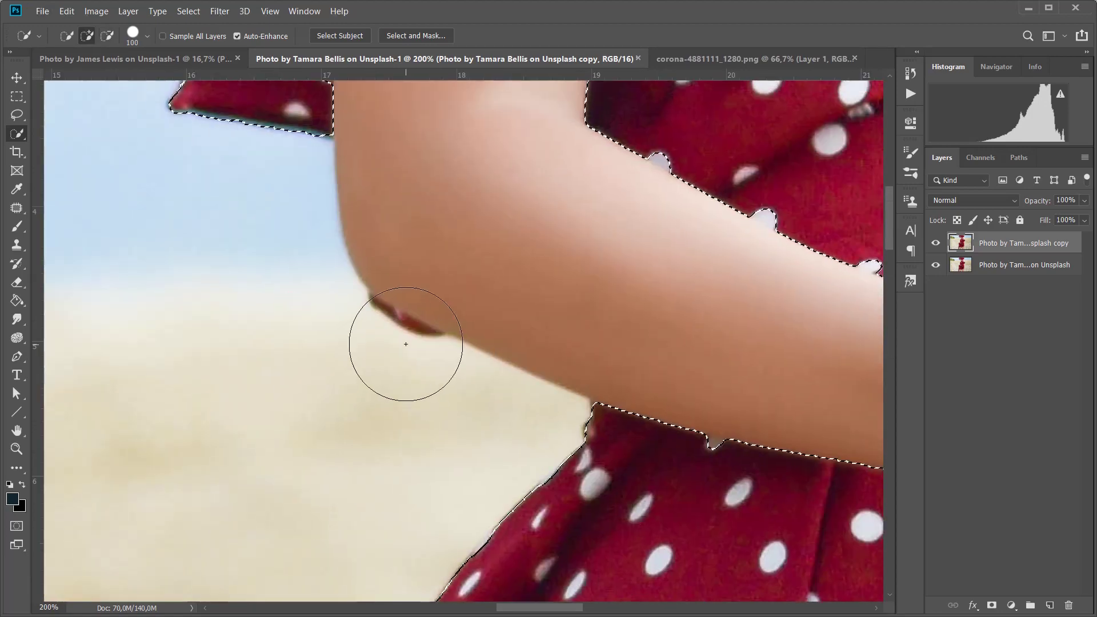
key(bracketleft)
key(bracketleft)
key(bracketleft)
key(bracketleft)
key(bracketleft)
key(bracketleft)
key(bracketleft)
key(bracketleft)
key(bracketleft)
key(bracketleft)
key(bracketleft)
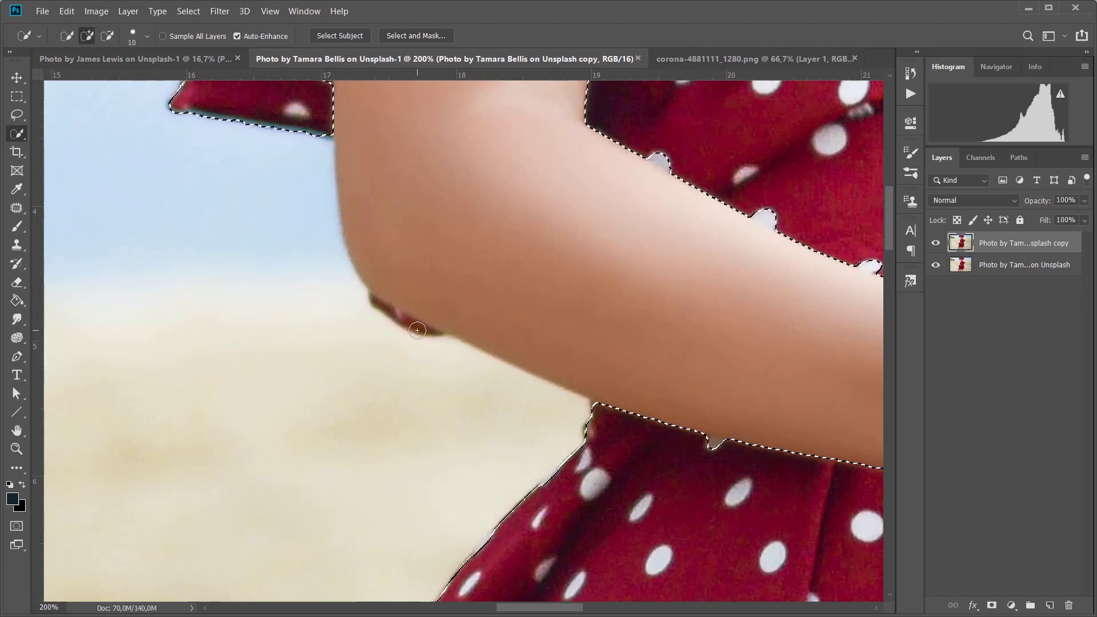
key(bracketleft)
key(bracketleft)
key(bracketleft)
drag(376, 300, 438, 334)
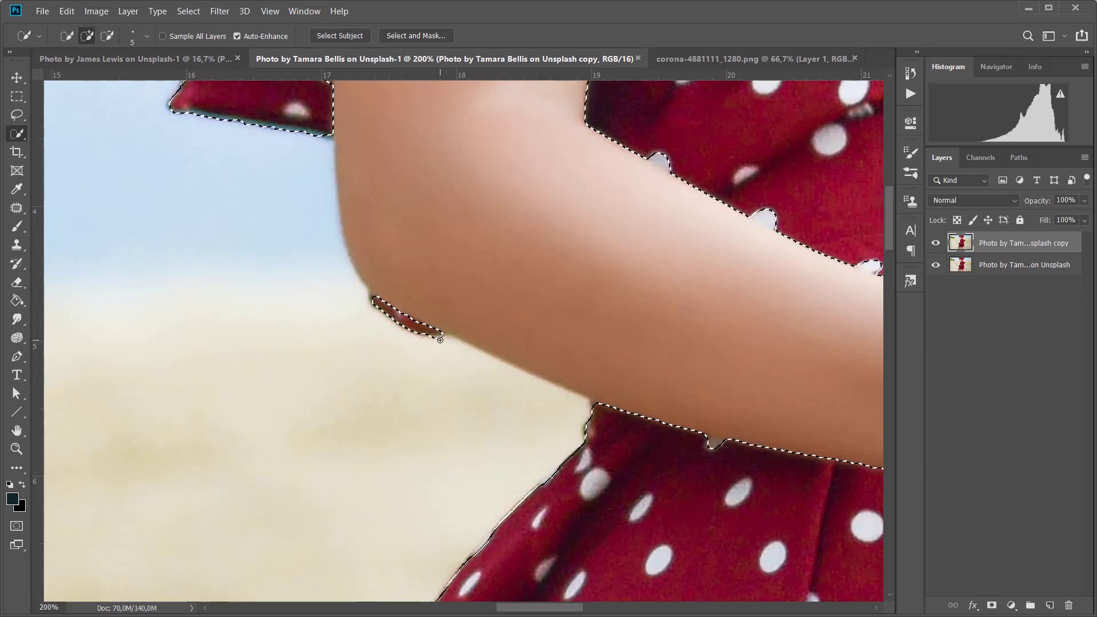
click(440, 340)
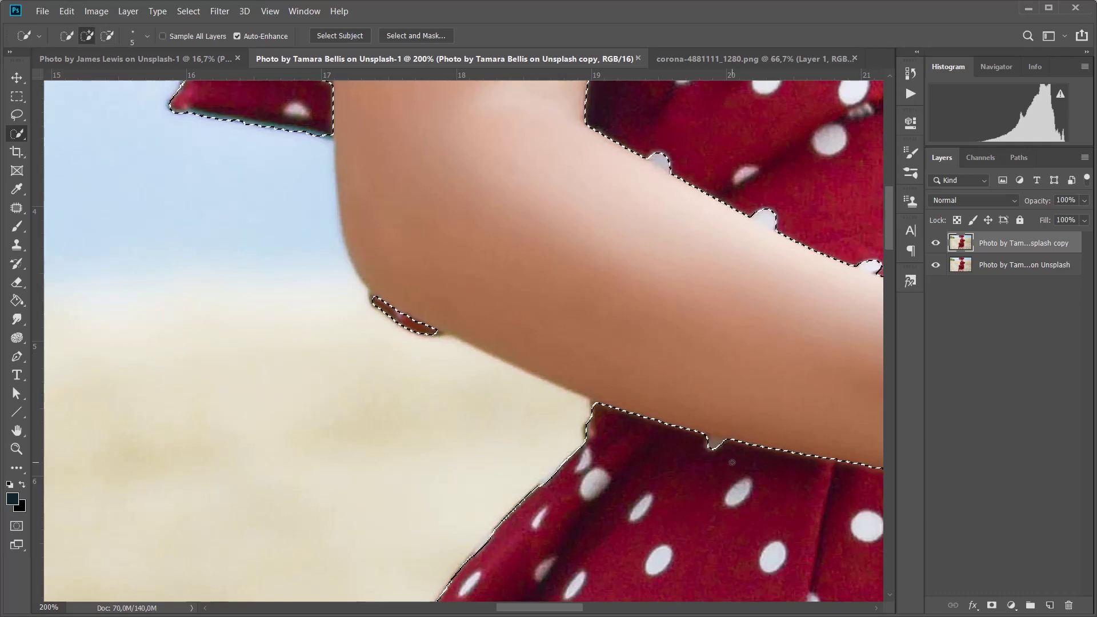
key(alt)
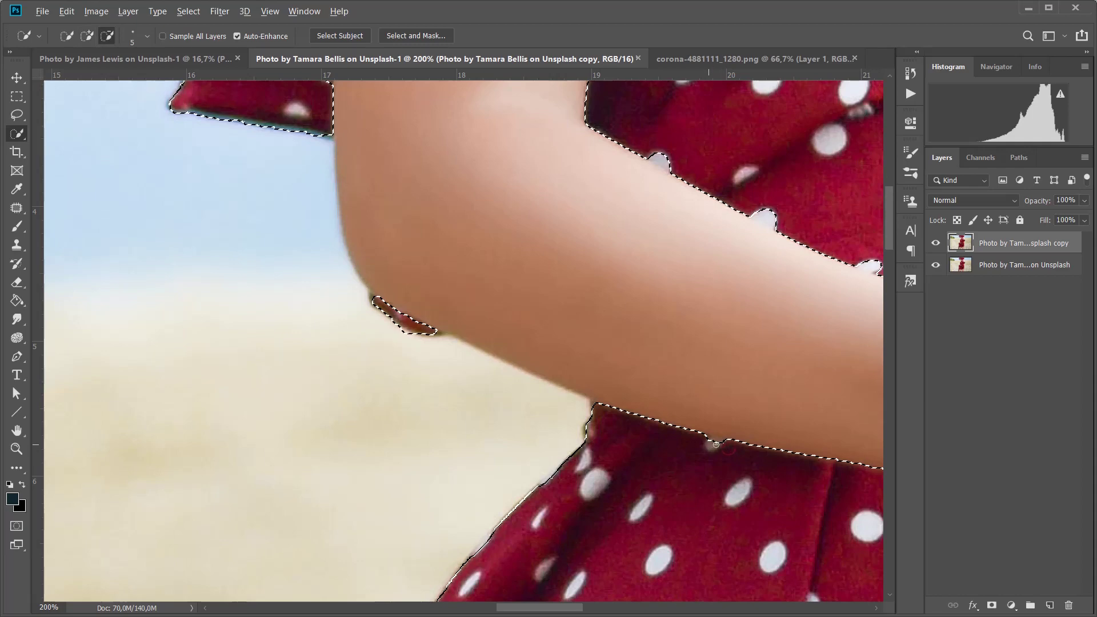
alt+click(711, 445)
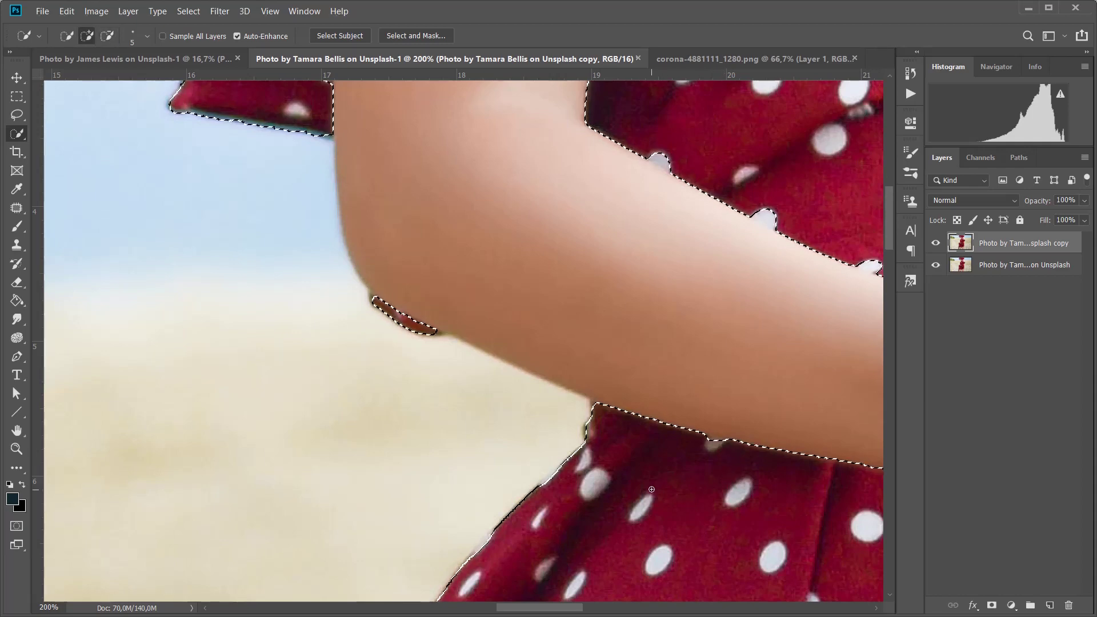
Examine the selection outline around the whole dress
key(ctrl+minus)
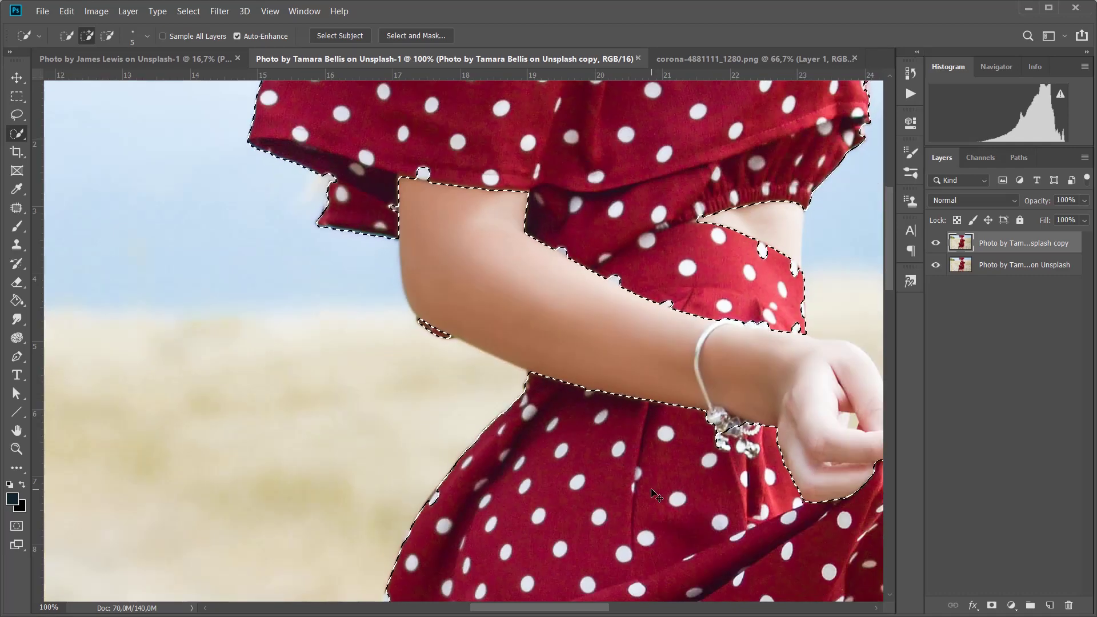
key(ctrl+minus)
key(ctrl+minus)
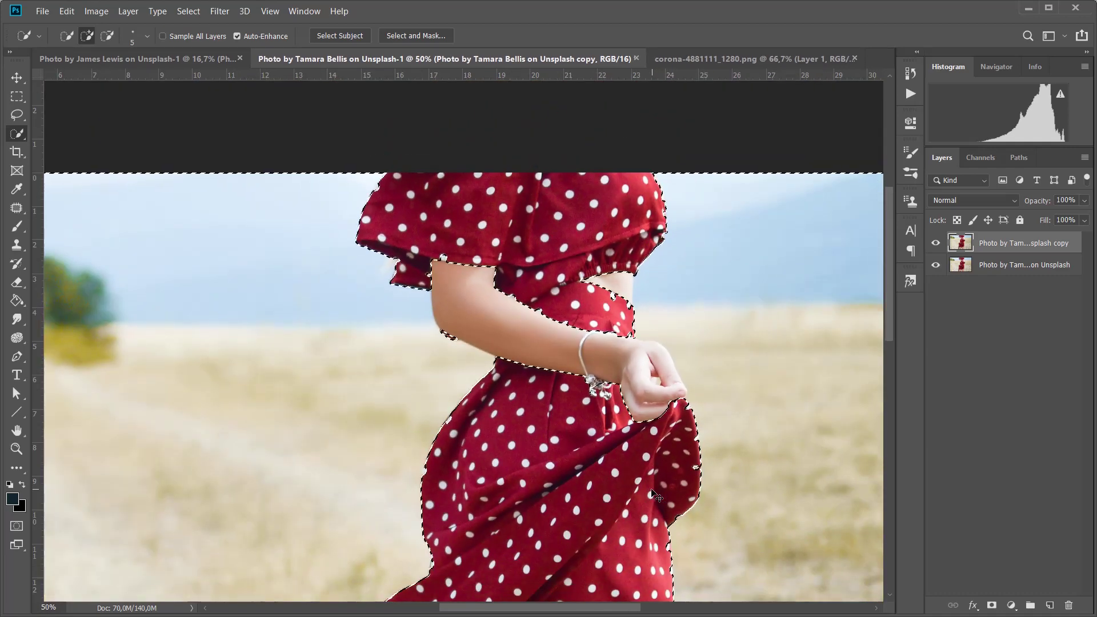
key(ctrl+minus)
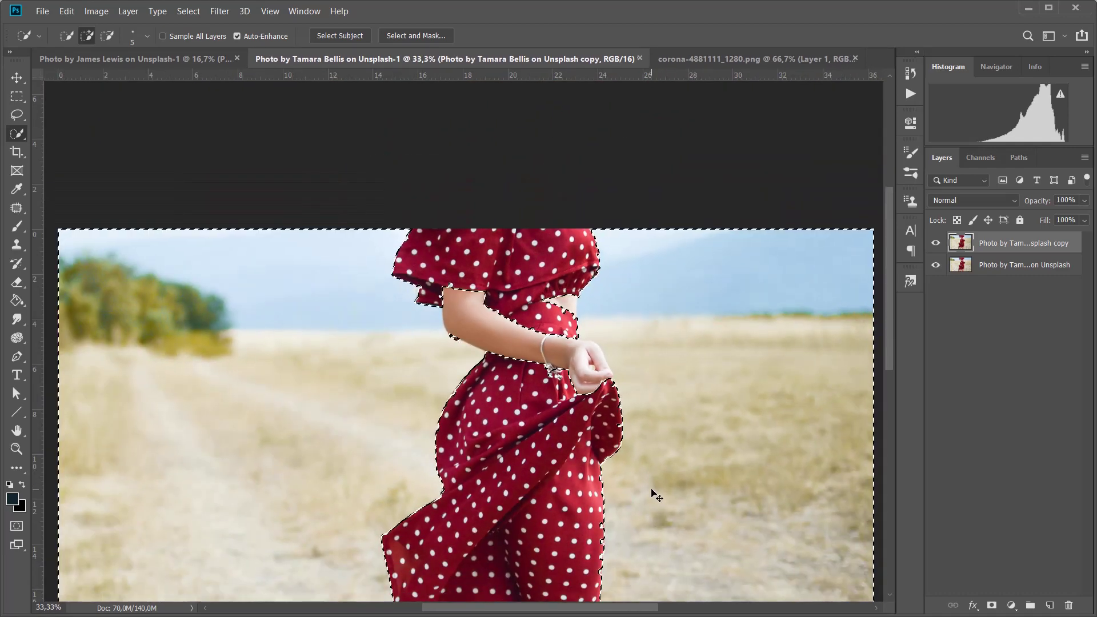
key(ctrl+minus)
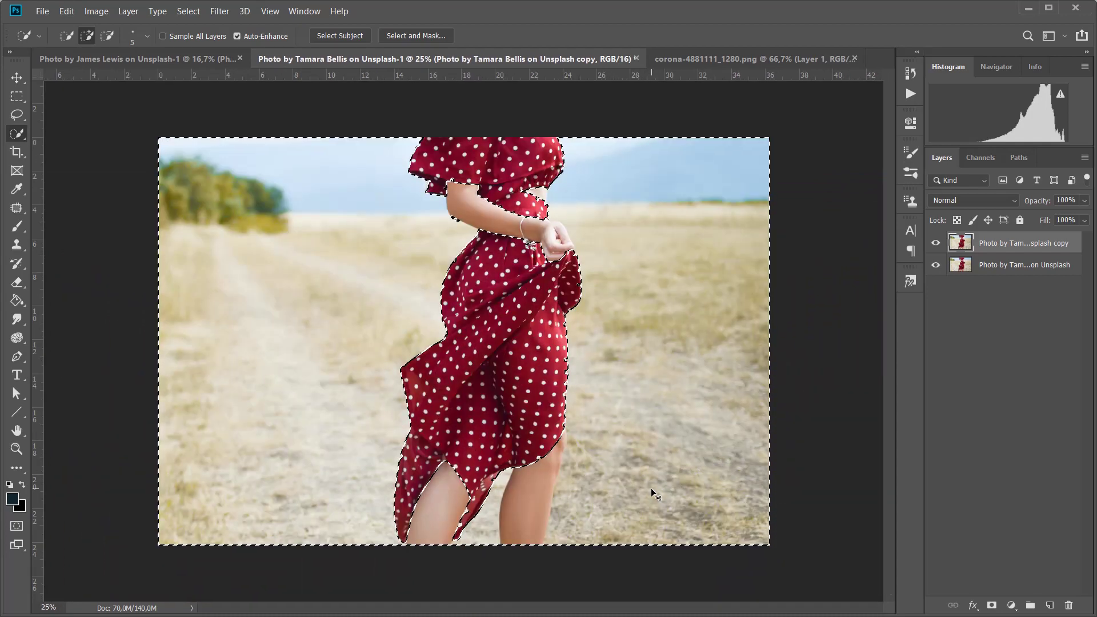
key(ctrl+plus)
key(ctrl+plus)
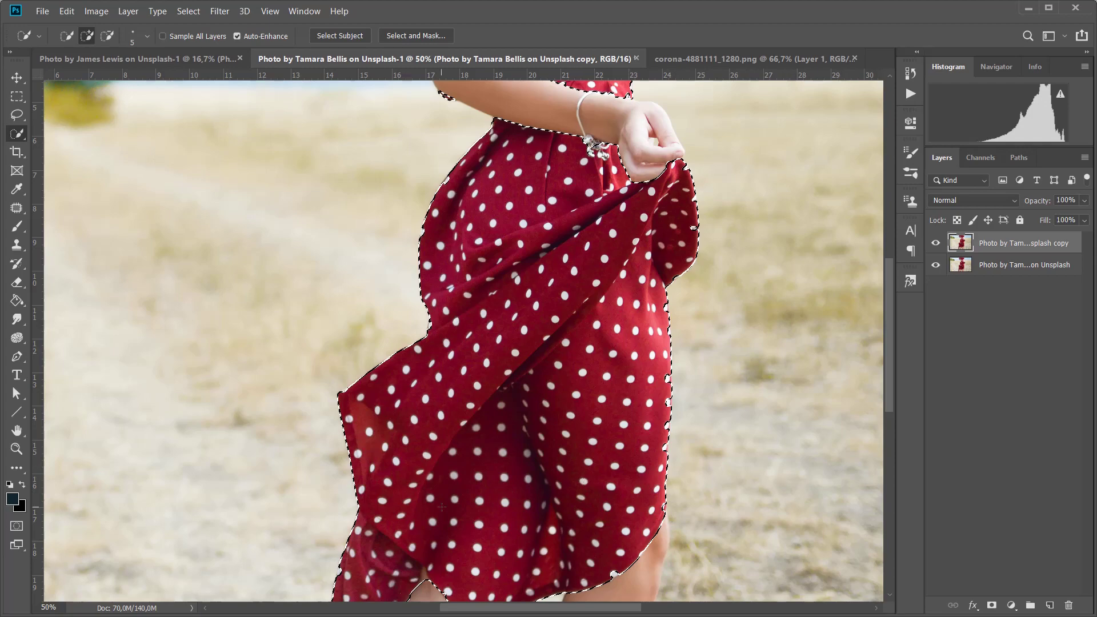
key(ctrl+minus)
key(ctrl+minus)
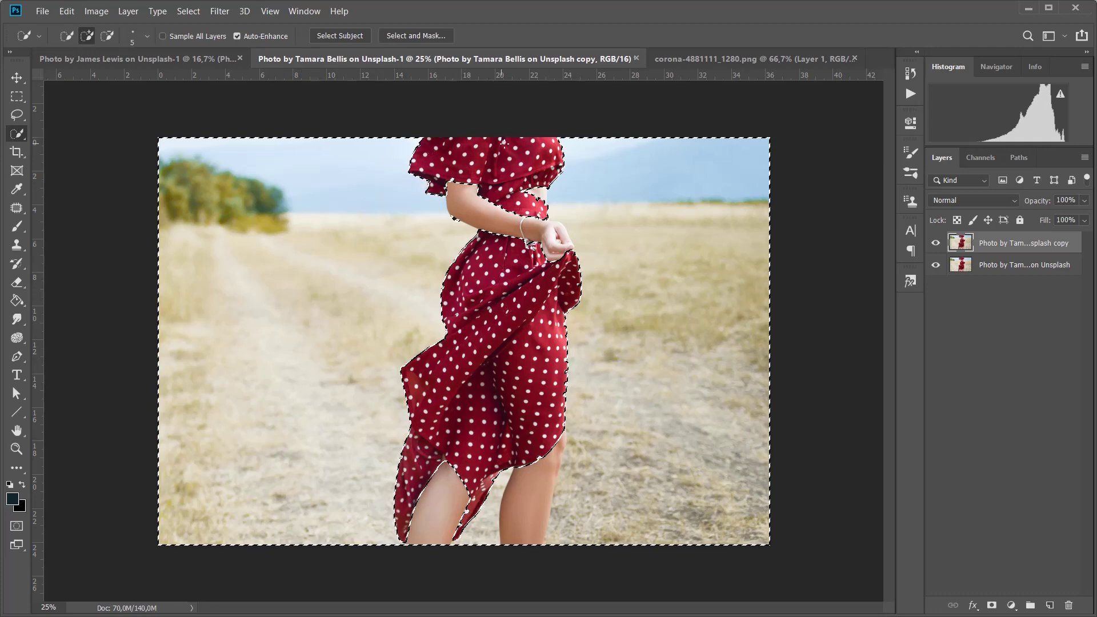
Invert the selection so it covers the dress and add a Hue/Saturation adjustment layer from it
click(189, 12)
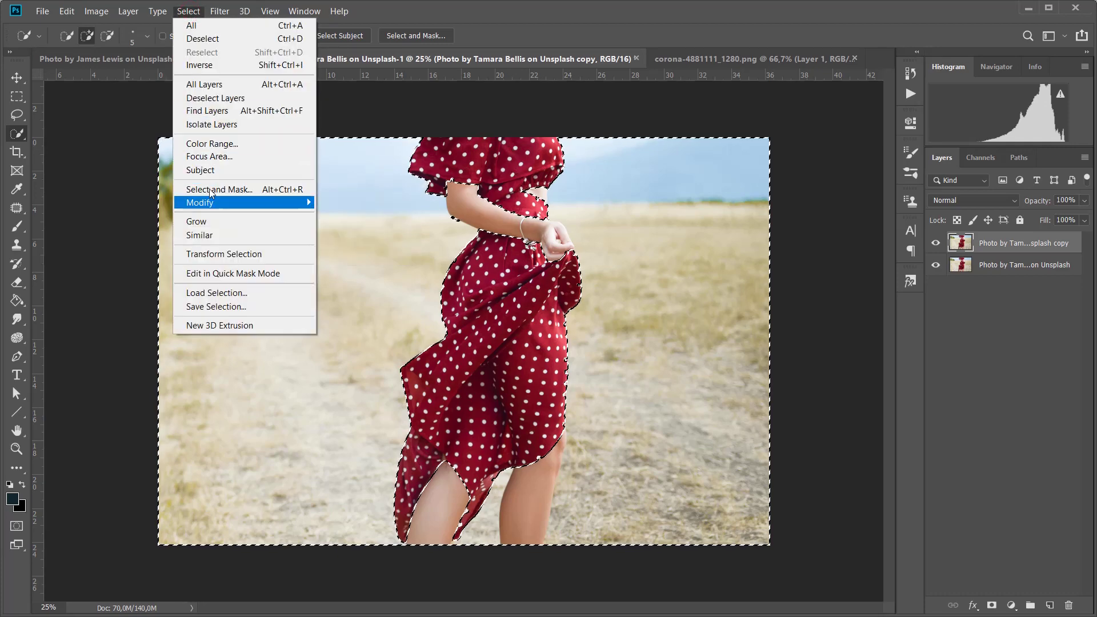
click(212, 66)
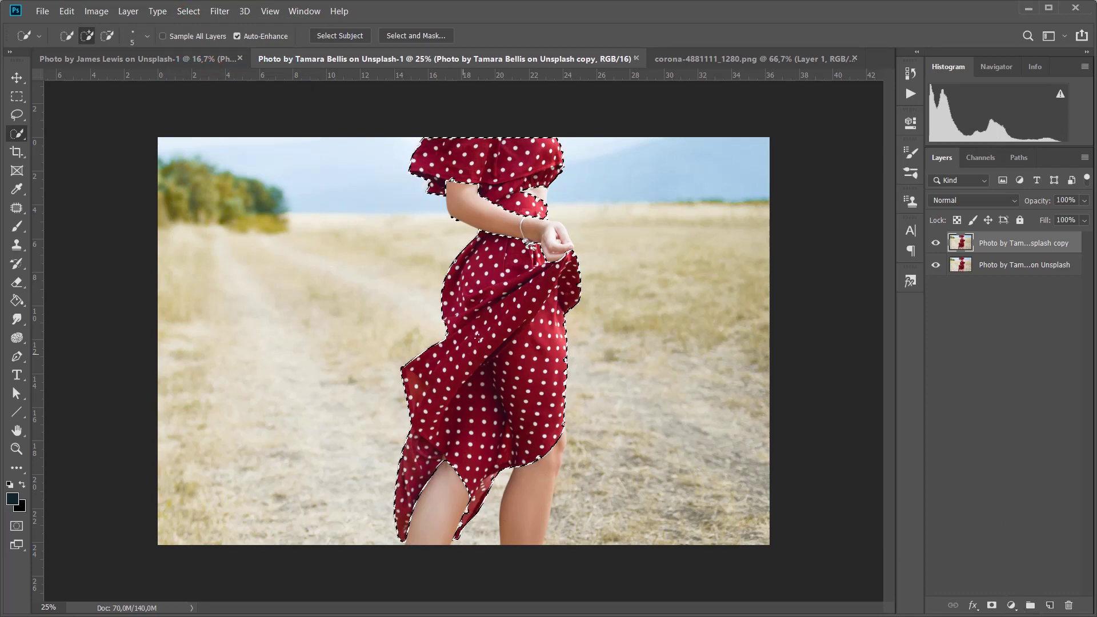
click(1011, 605)
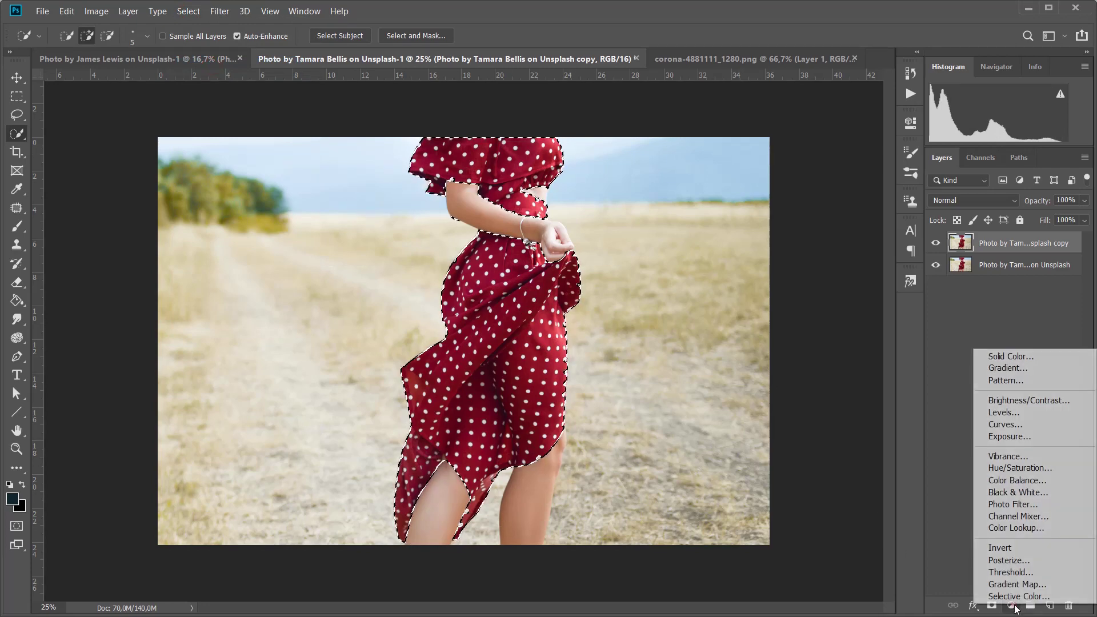
click(1023, 470)
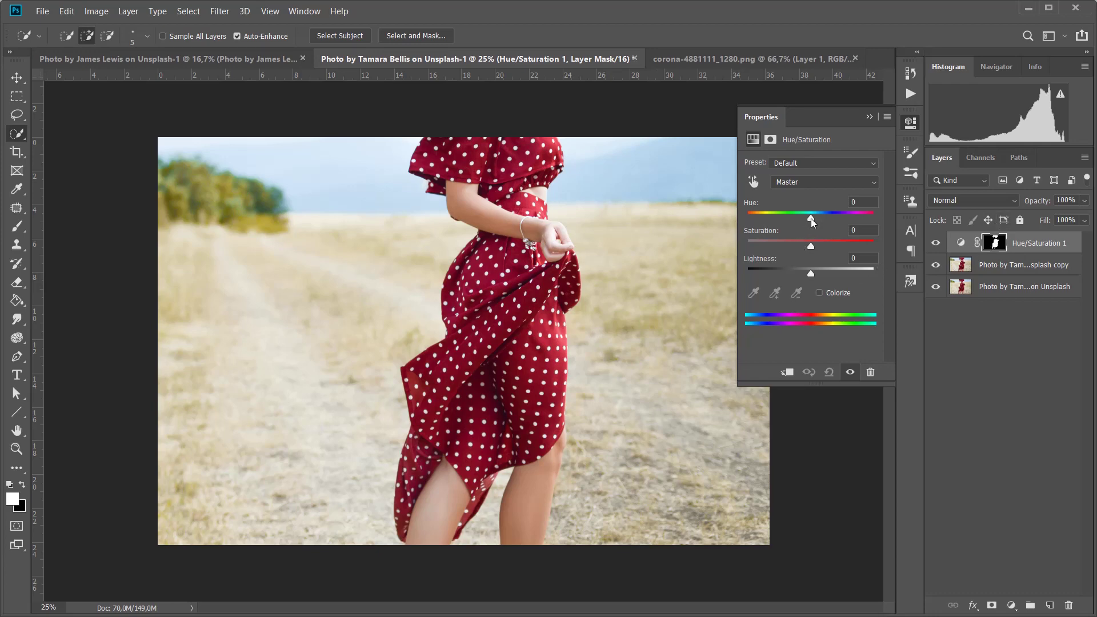
Recolor the dress green by setting Hue to +127, Saturation to -48 and Lightness to +2
drag(811, 218, 860, 215)
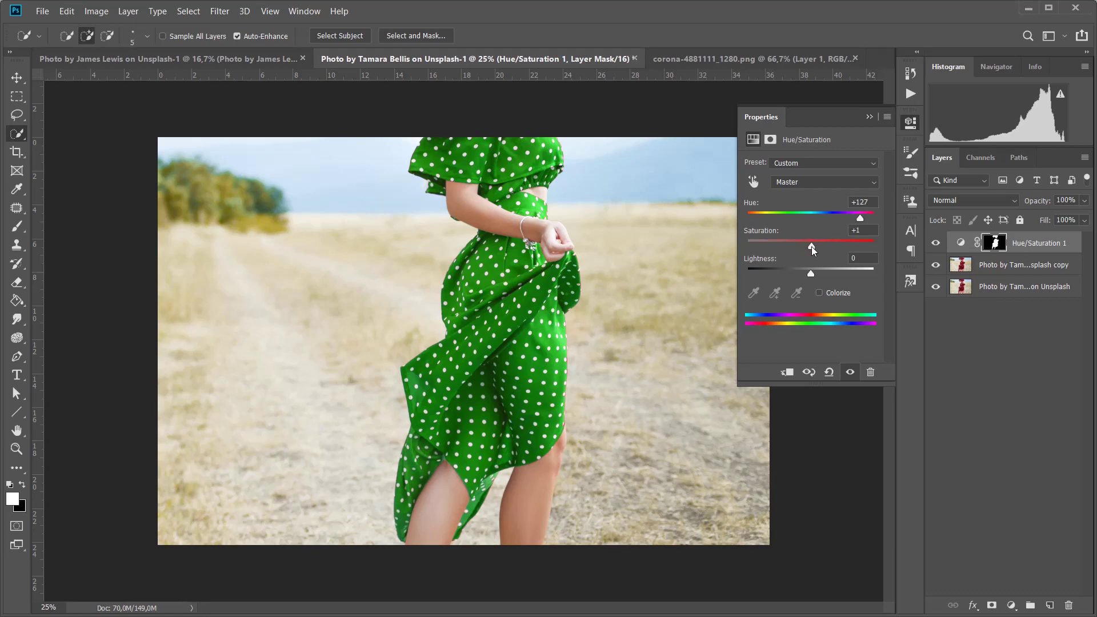
drag(811, 246, 812, 273)
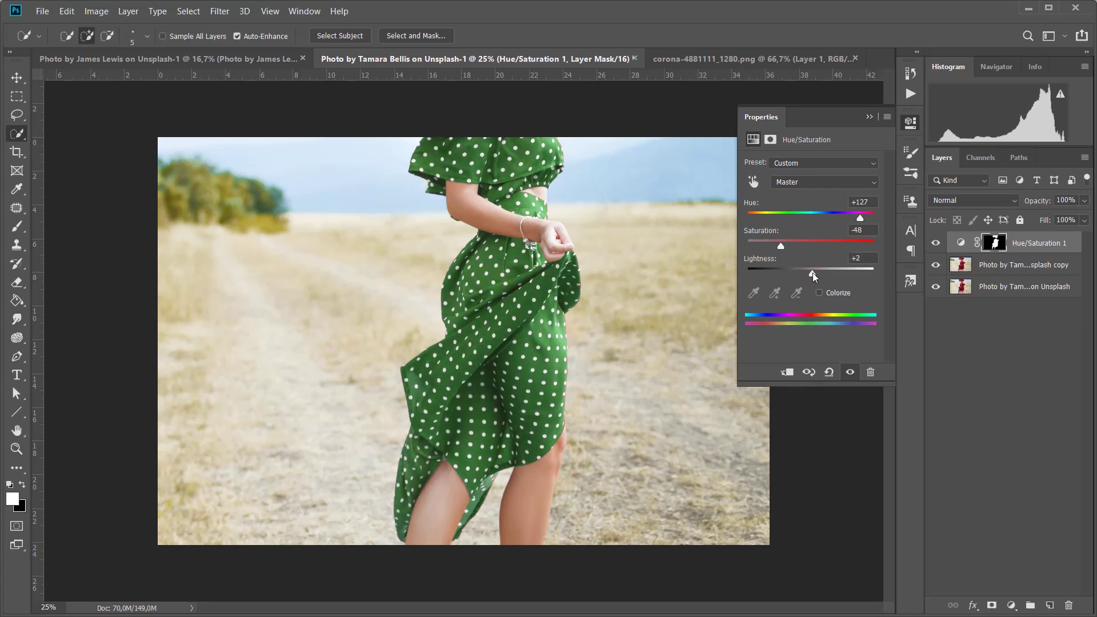
click(869, 118)
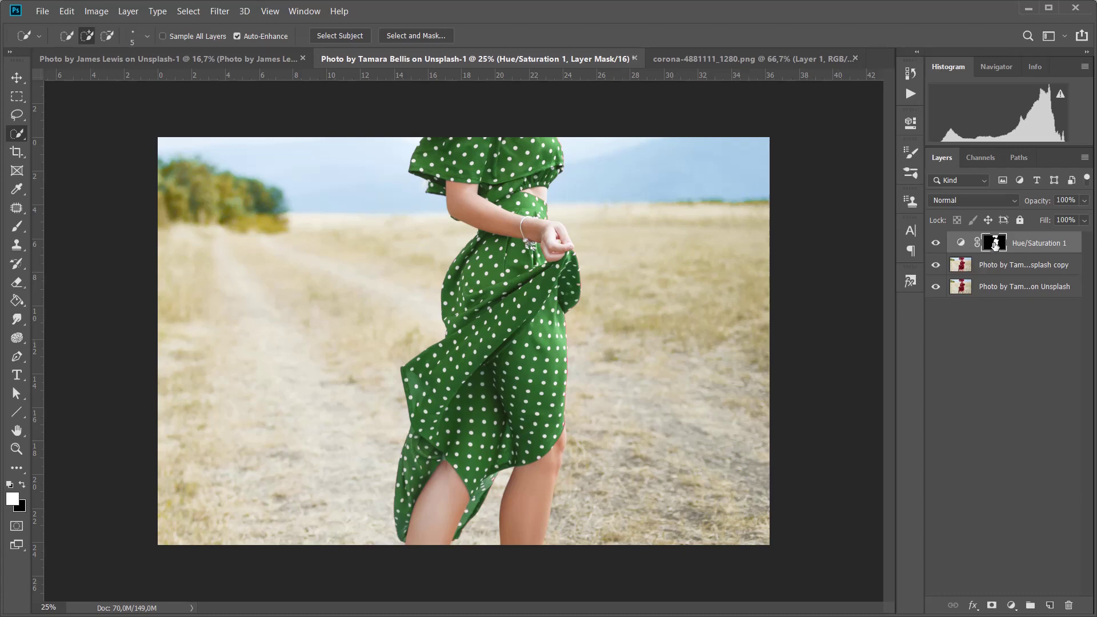
Compare the Hue/Saturation layer mask on its own with the recolored image
alt+click(995, 244)
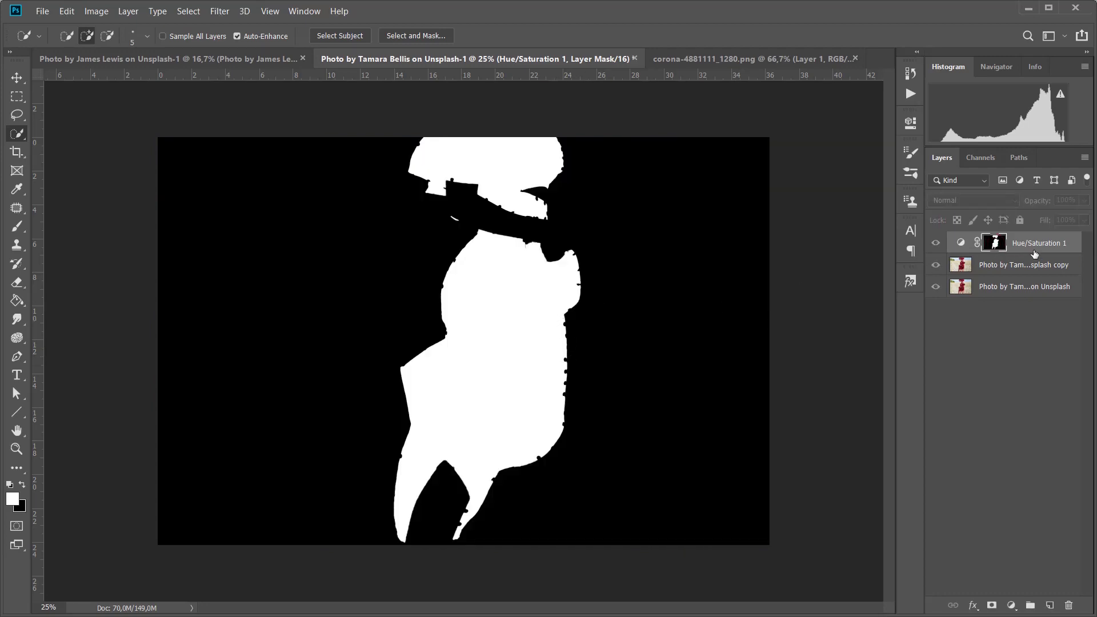
alt+click(994, 245)
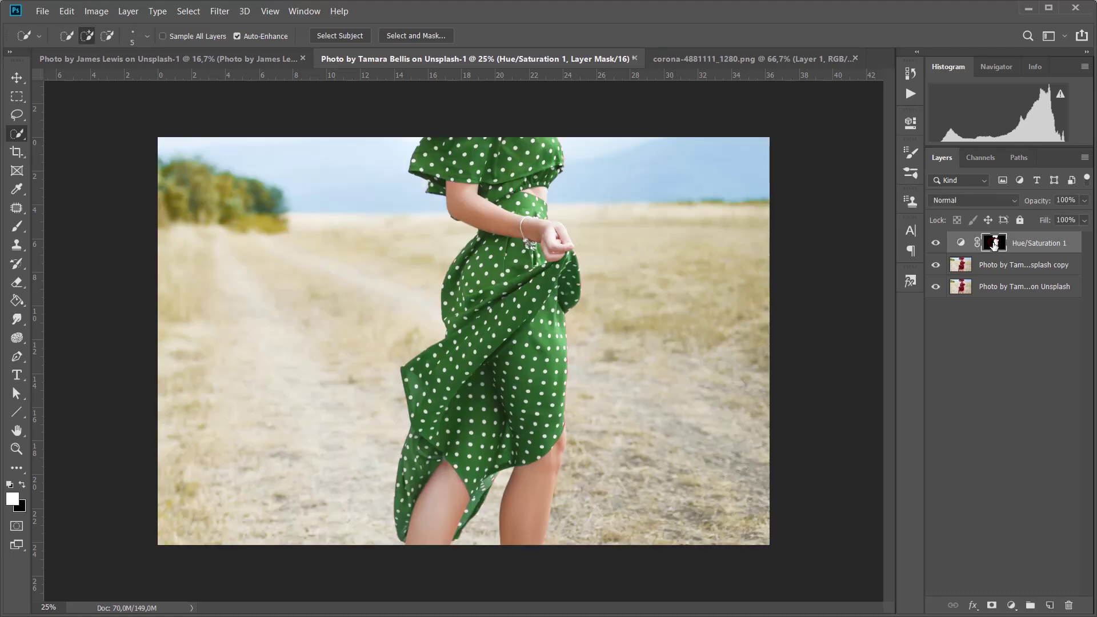
alt+click(995, 244)
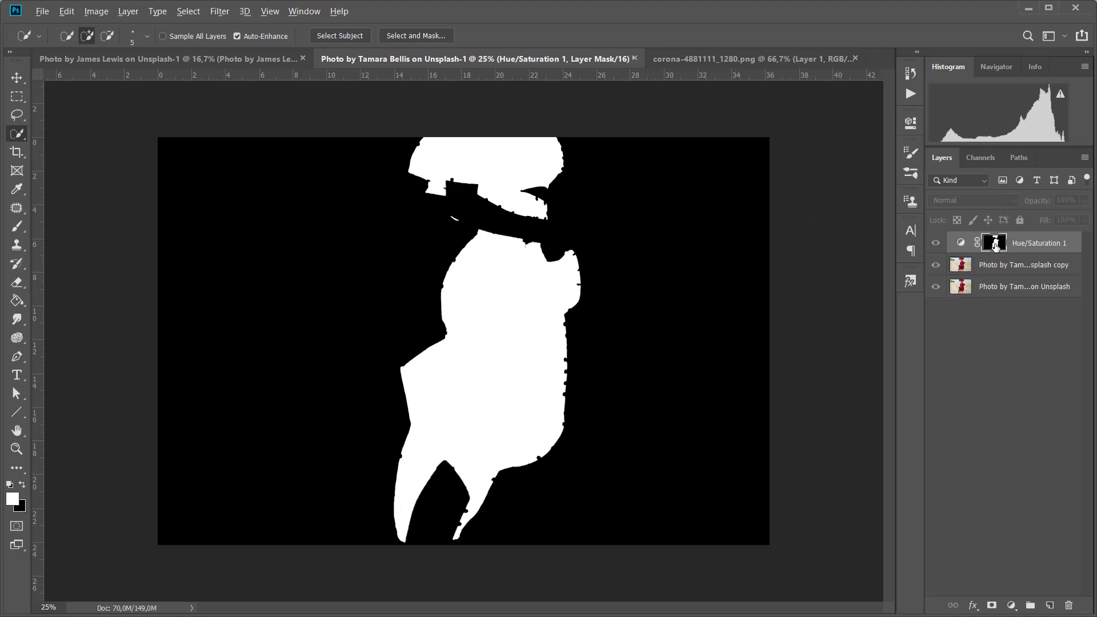
alt+click(995, 245)
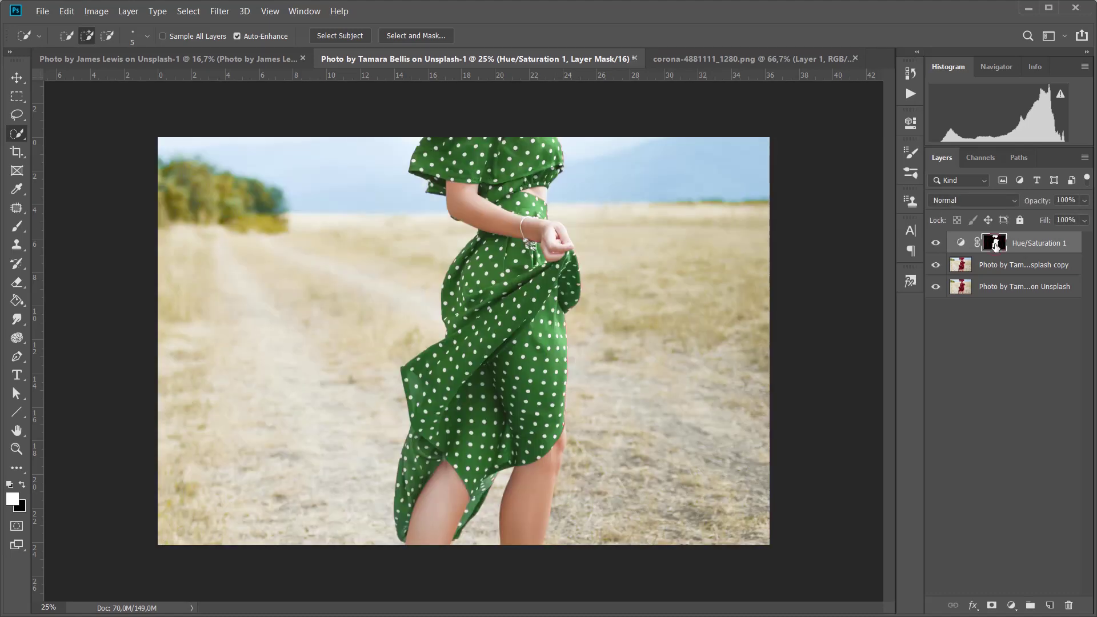
Try painting the dress area of the Hue/Saturation layer mask in white and black with a 100 px Brush, undoing the strokes
alt+click(994, 244)
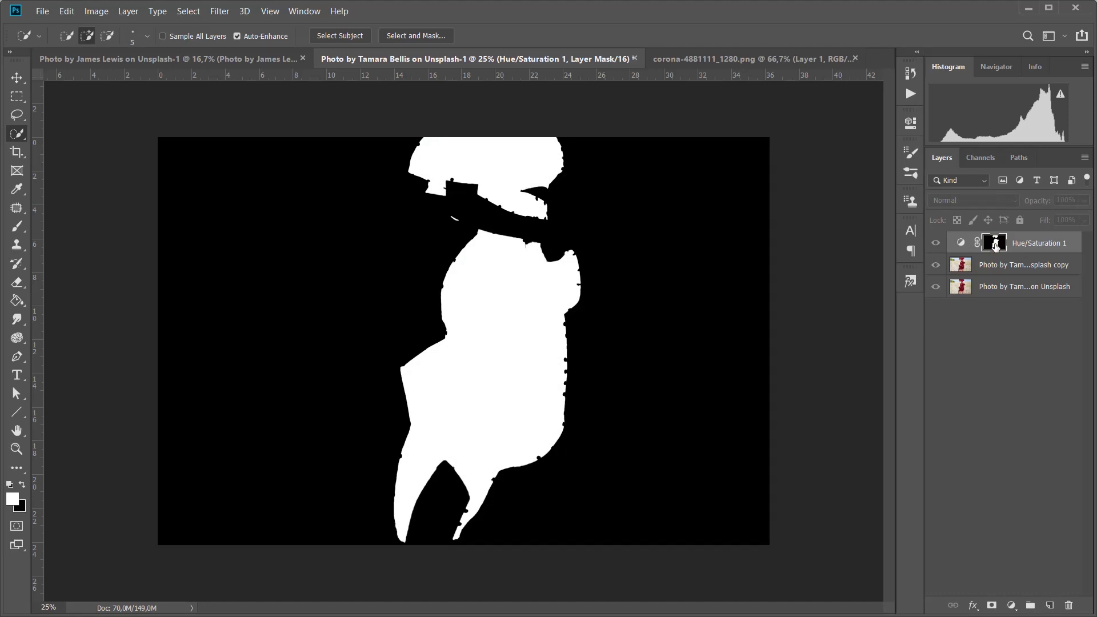
click(16, 226)
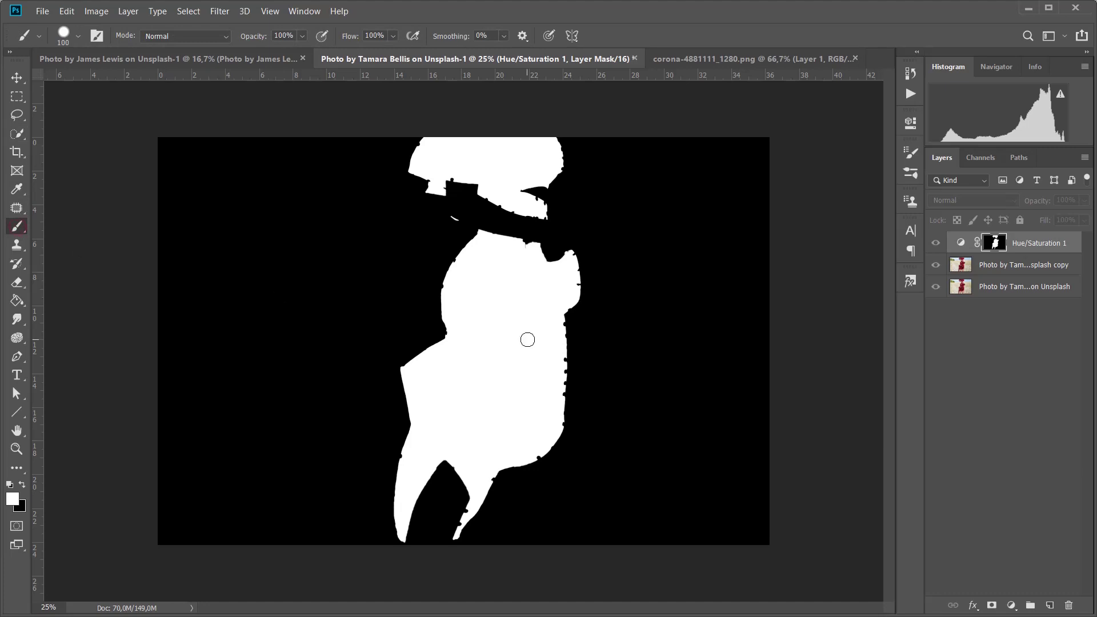
mouse_move(484, 299)
mouse_down()
mouse_move(416, 308)
mouse_move(485, 301)
mouse_up()
key(ctrl+z)
click(26, 487)
mouse_move(492, 322)
mouse_down()
mouse_move(400, 327)
mouse_move(537, 333)
mouse_move(457, 336)
mouse_up()
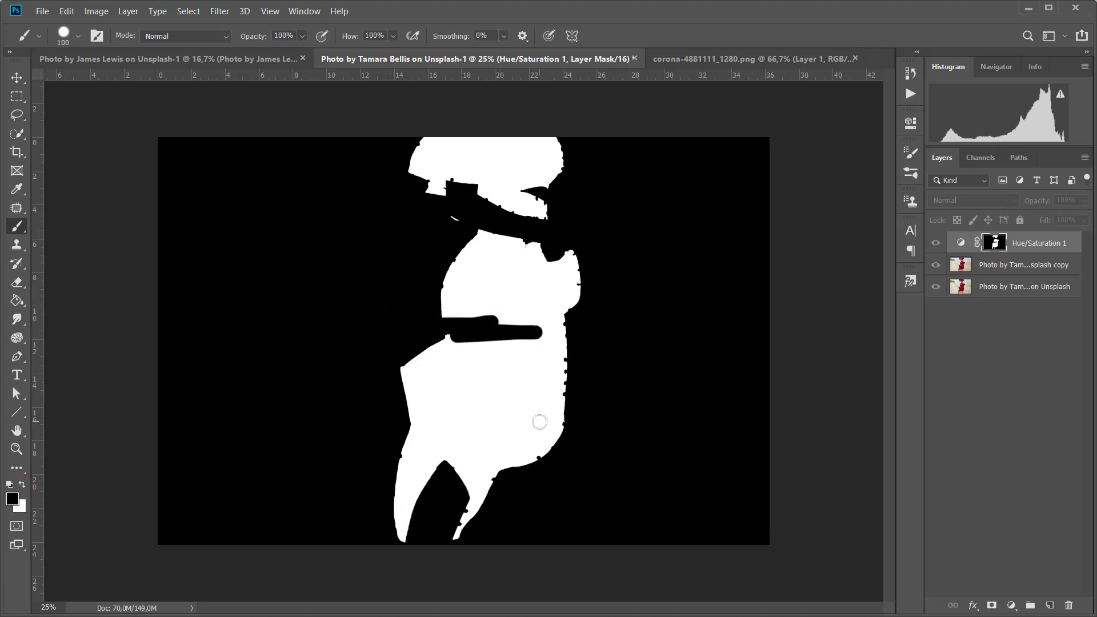
key(ctrl+z)
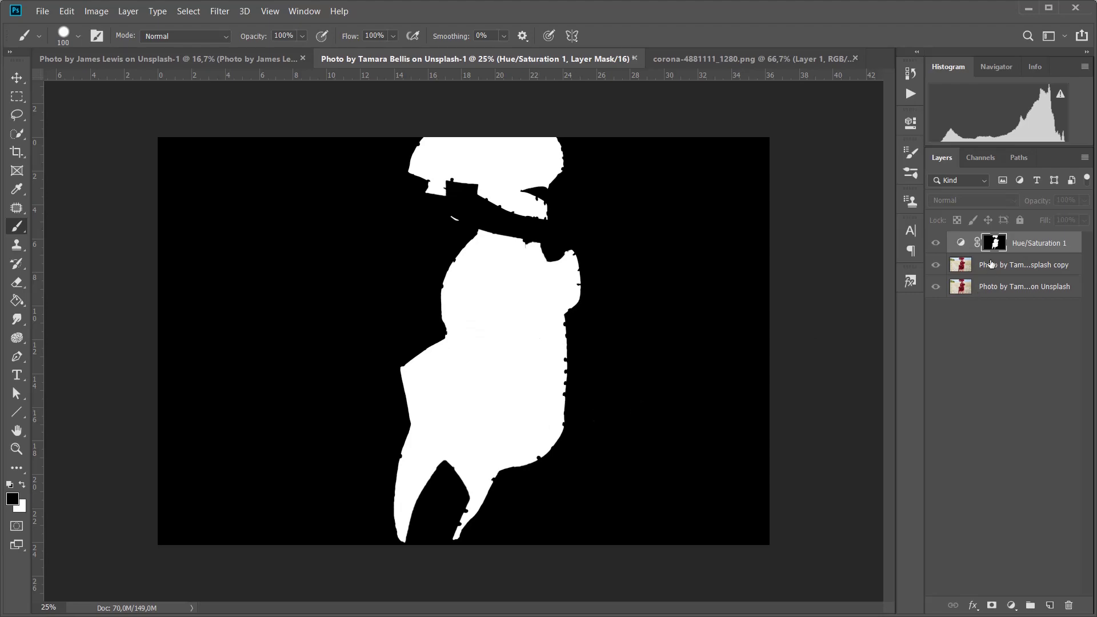
alt+click(996, 245)
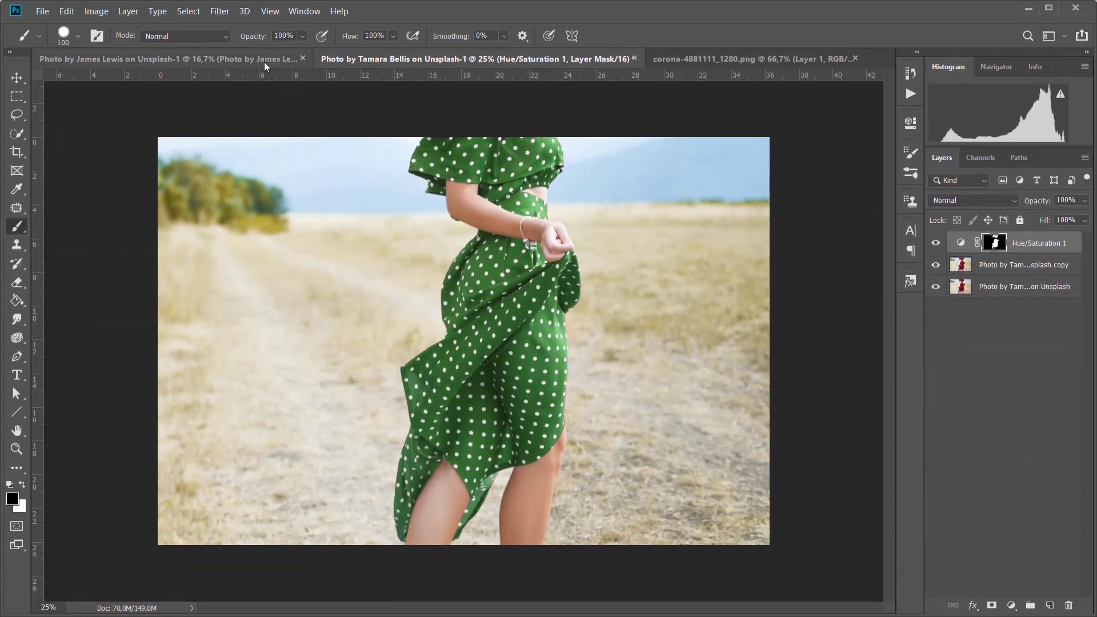
Switch to the beach photo of the woman in the blue dress and duplicate its layer
click(266, 59)
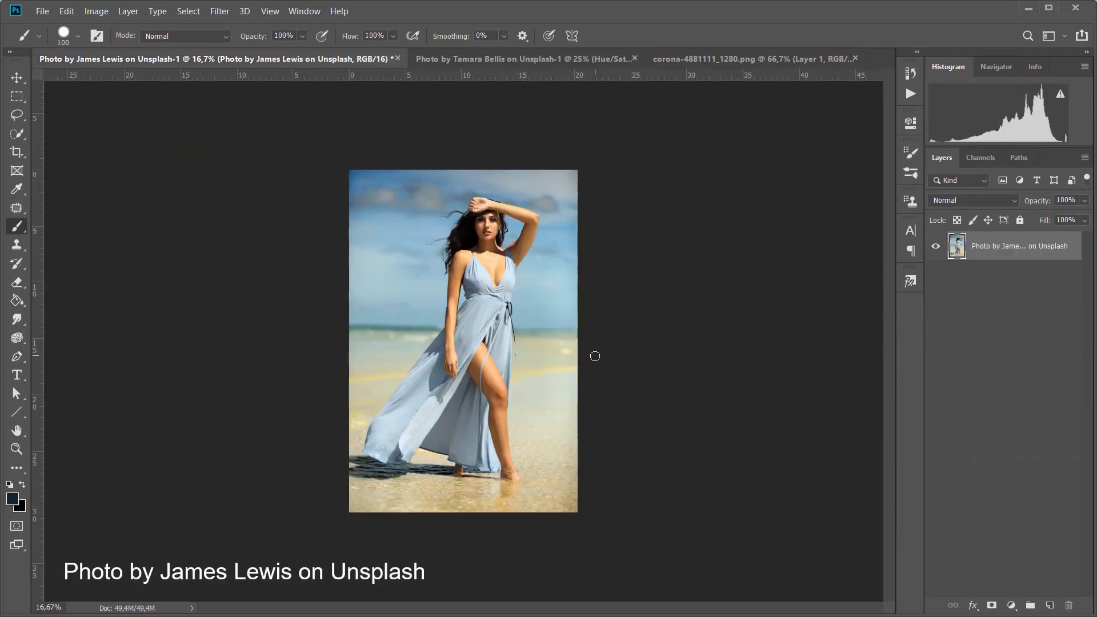
key(ctrl+plus)
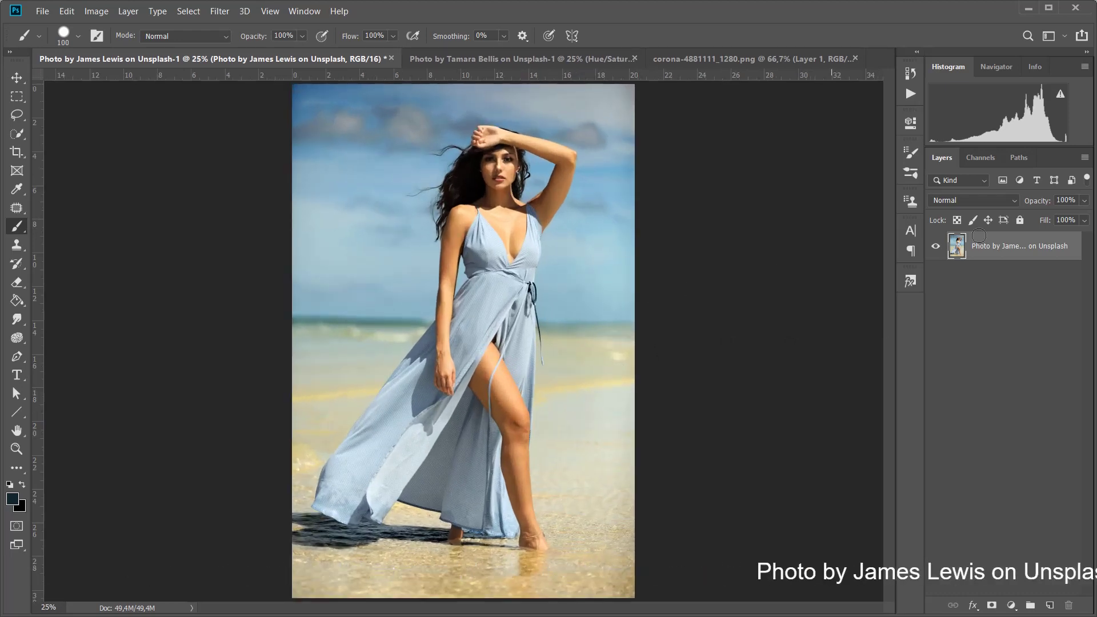
drag(1012, 246, 1050, 605)
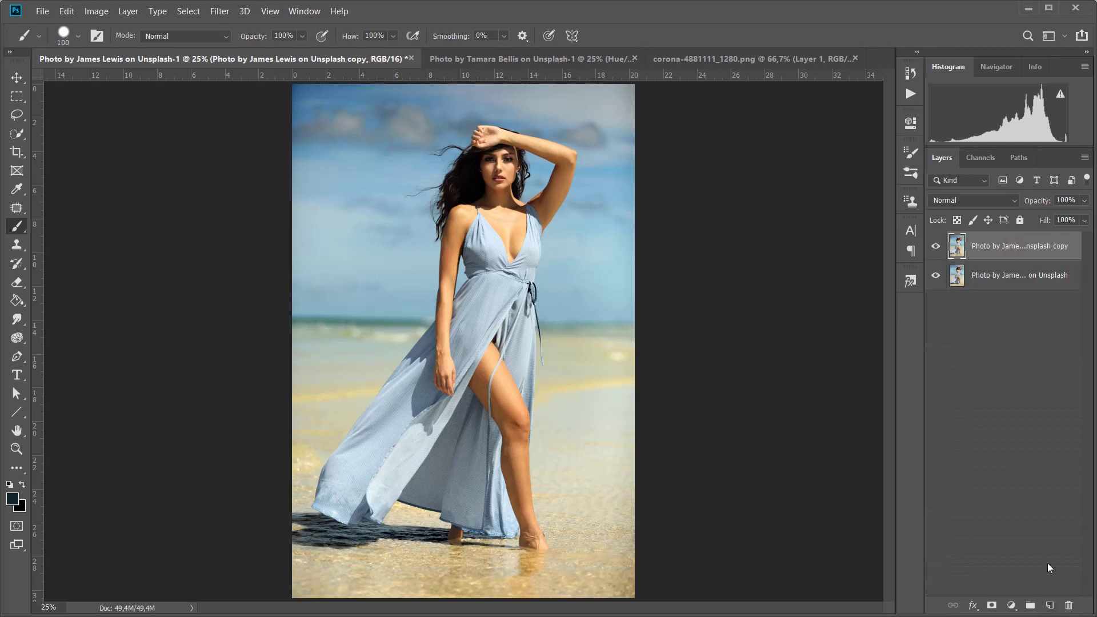
Select the sky, sea, sand and water around the woman with the Quick Selection tool
click(16, 134)
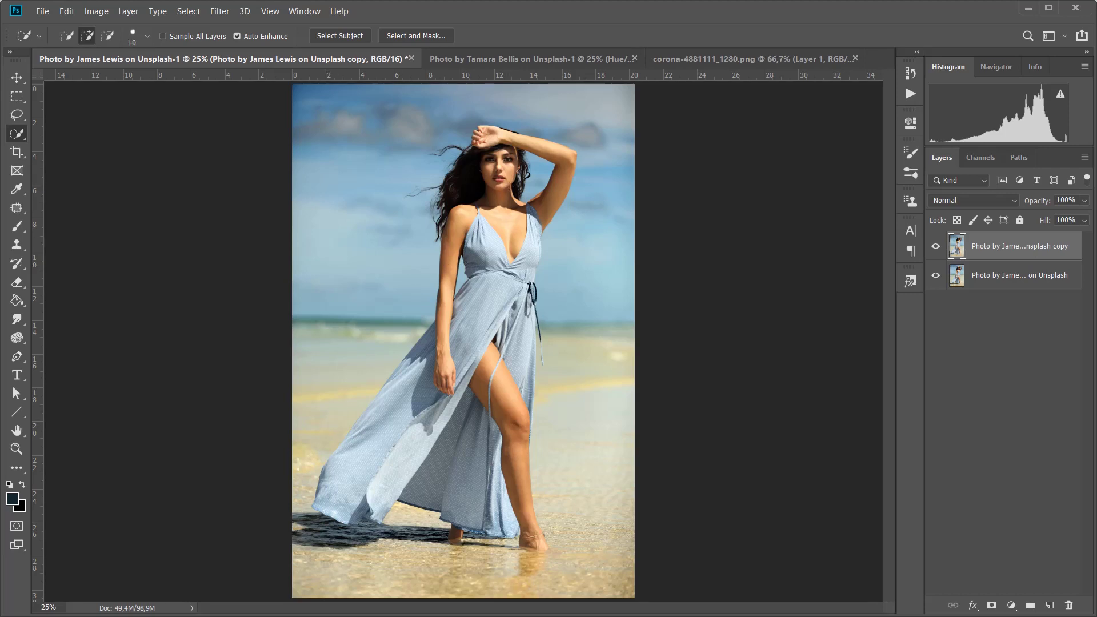
mouse_move(331, 409)
mouse_down()
mouse_move(364, 340)
mouse_move(372, 254)
mouse_up()
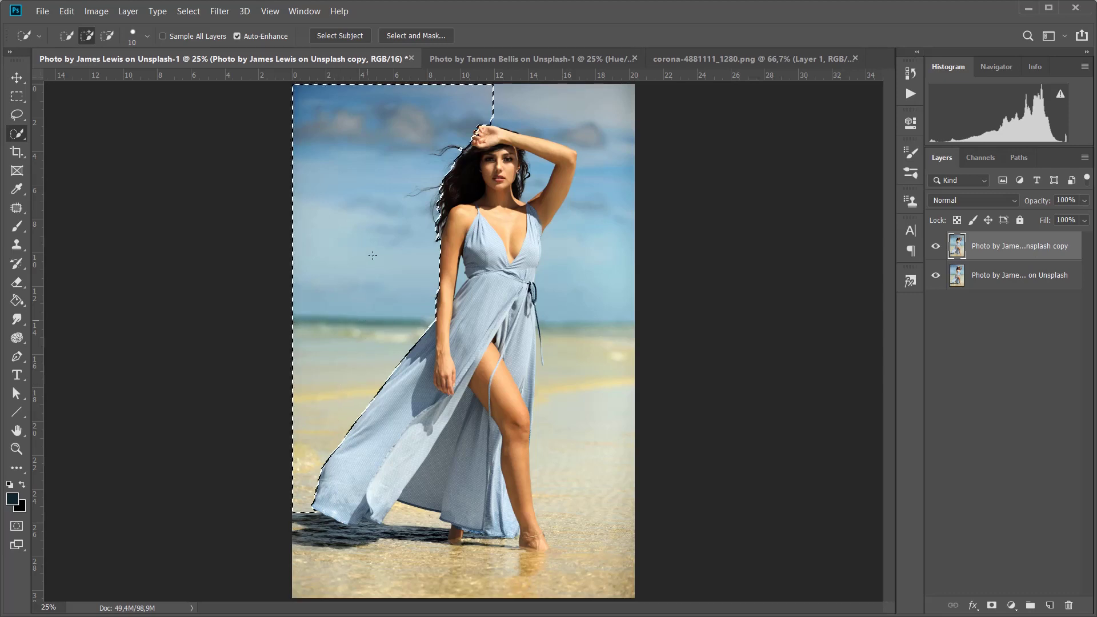
click(540, 112)
drag(585, 157, 579, 292)
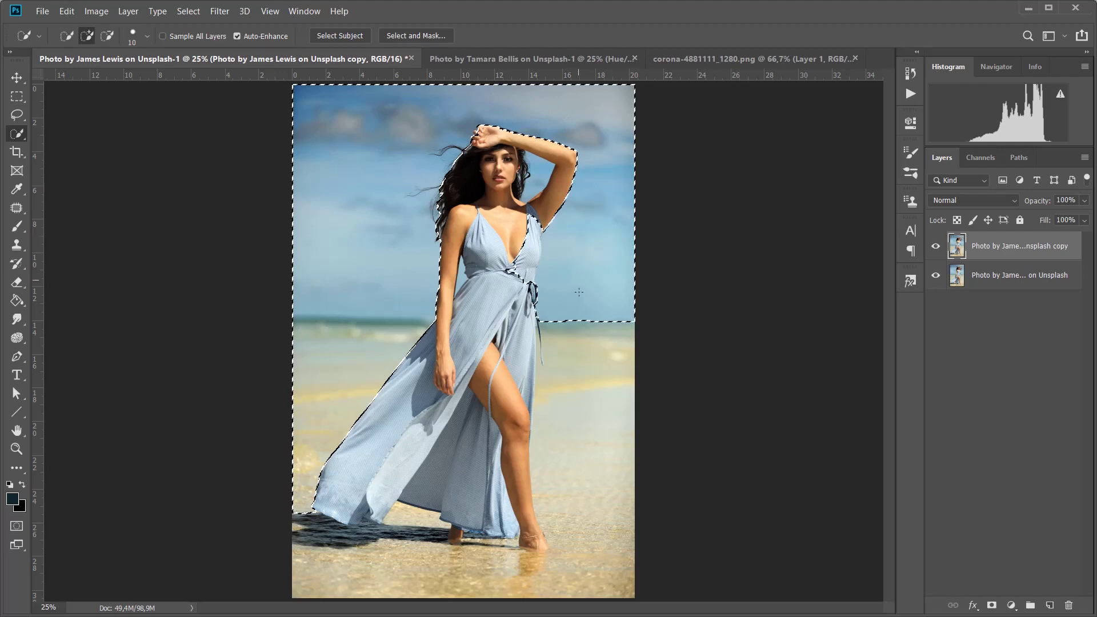
click(576, 345)
mouse_move(549, 571)
mouse_down()
mouse_move(454, 560)
mouse_move(420, 521)
mouse_move(329, 537)
mouse_up()
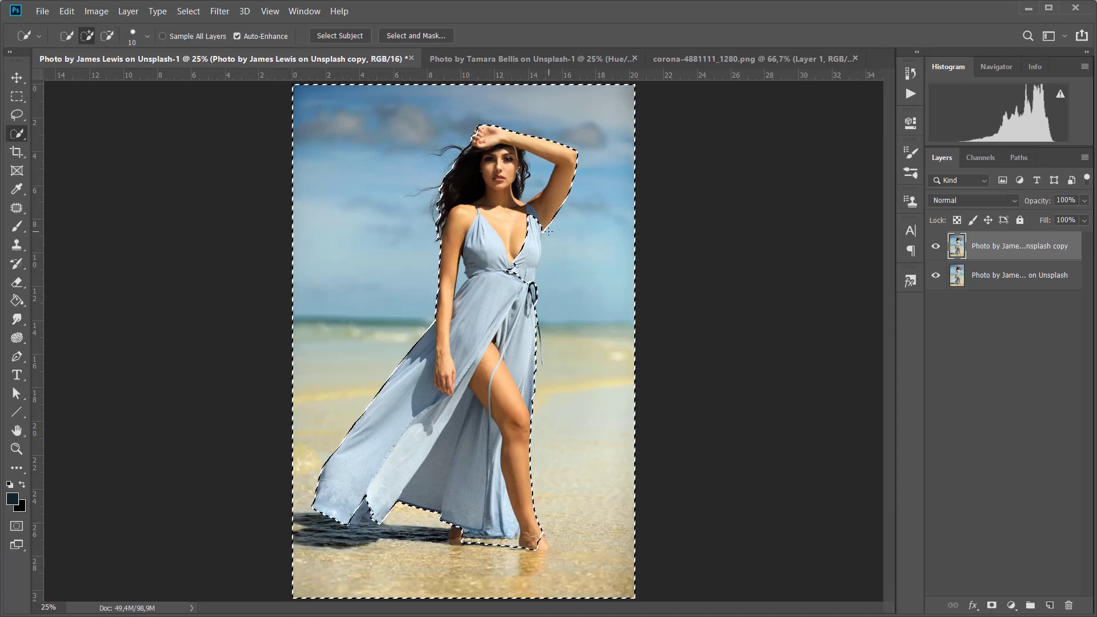
Try to add the lowered arm to the background selection using a 60 px selection brush
key(bracketright)
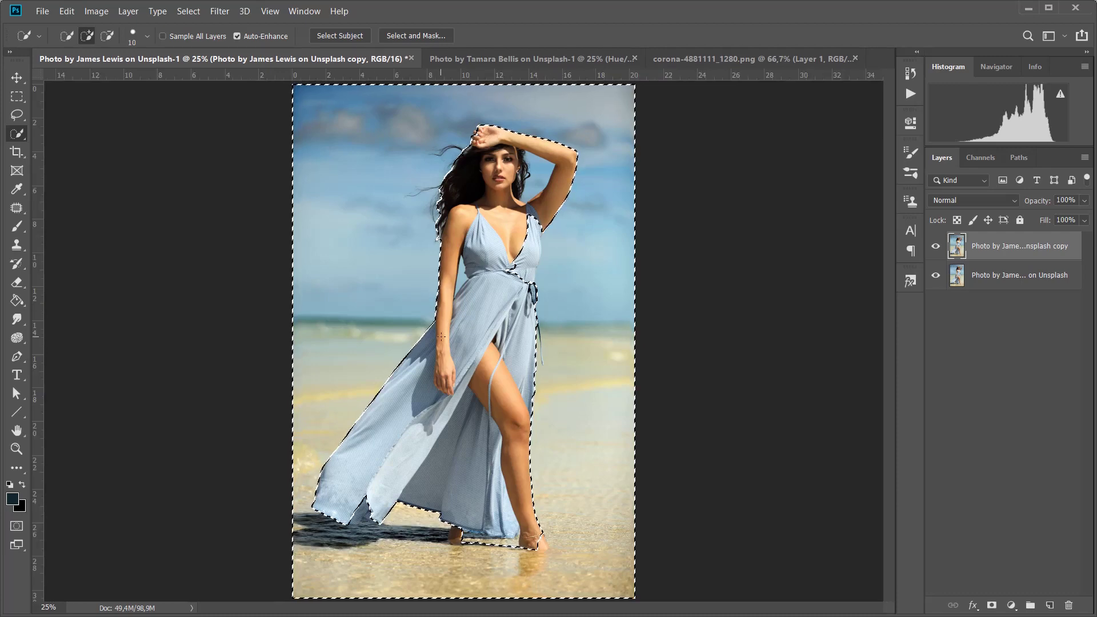
key(bracketright)
key(bracketright)
key(bracketright)
key(bracketright)
key(bracketright)
key(bracketright)
key(bracketright)
key(bracketright)
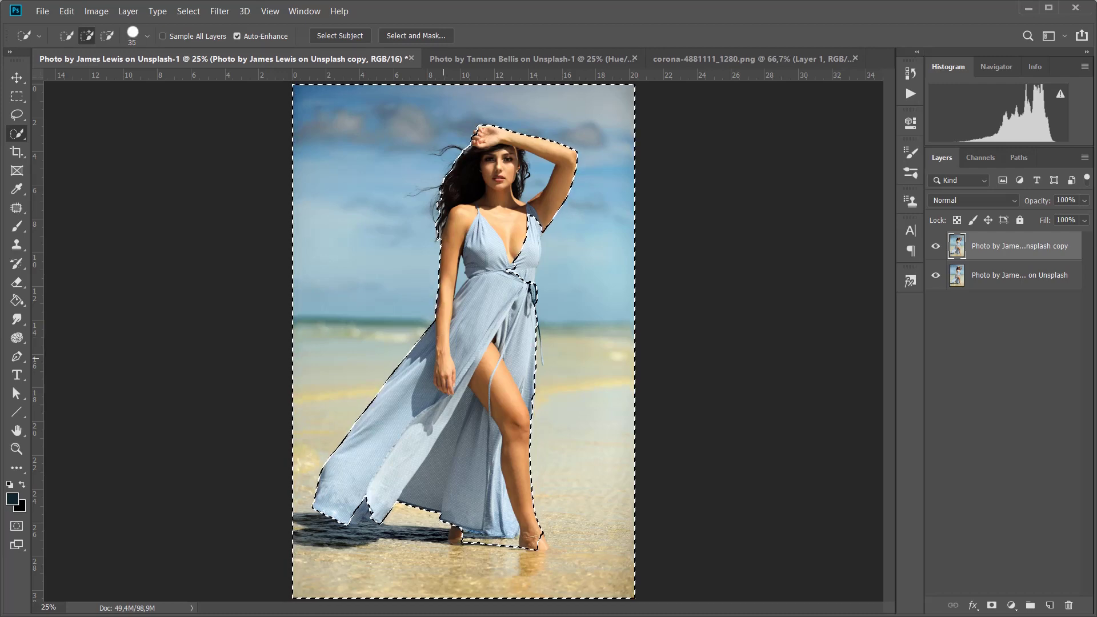
drag(444, 375, 446, 233)
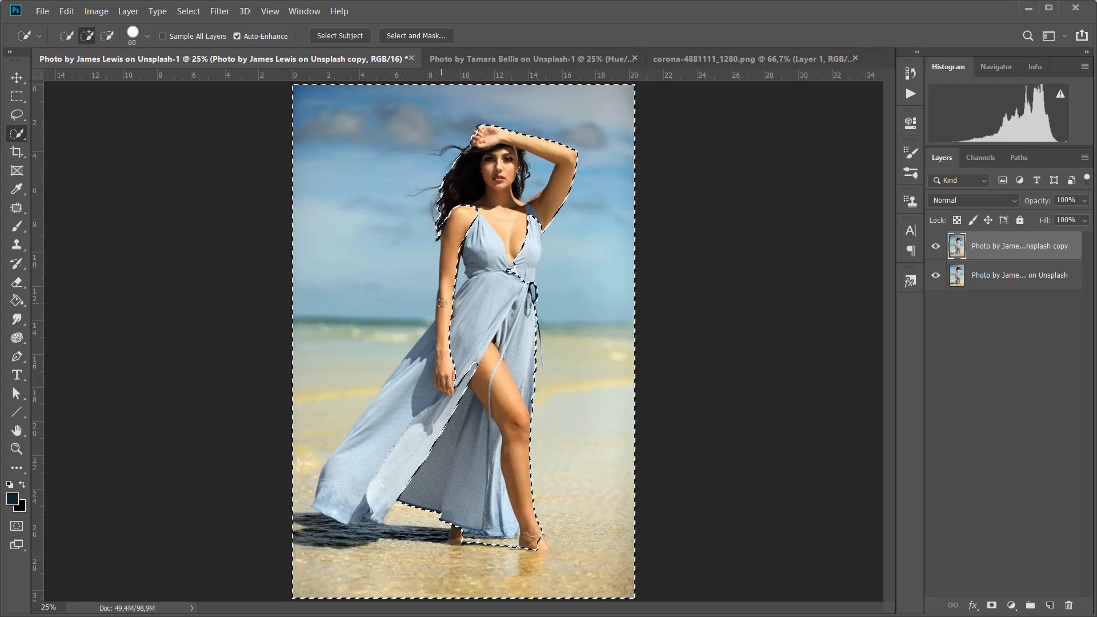
drag(441, 302, 441, 306)
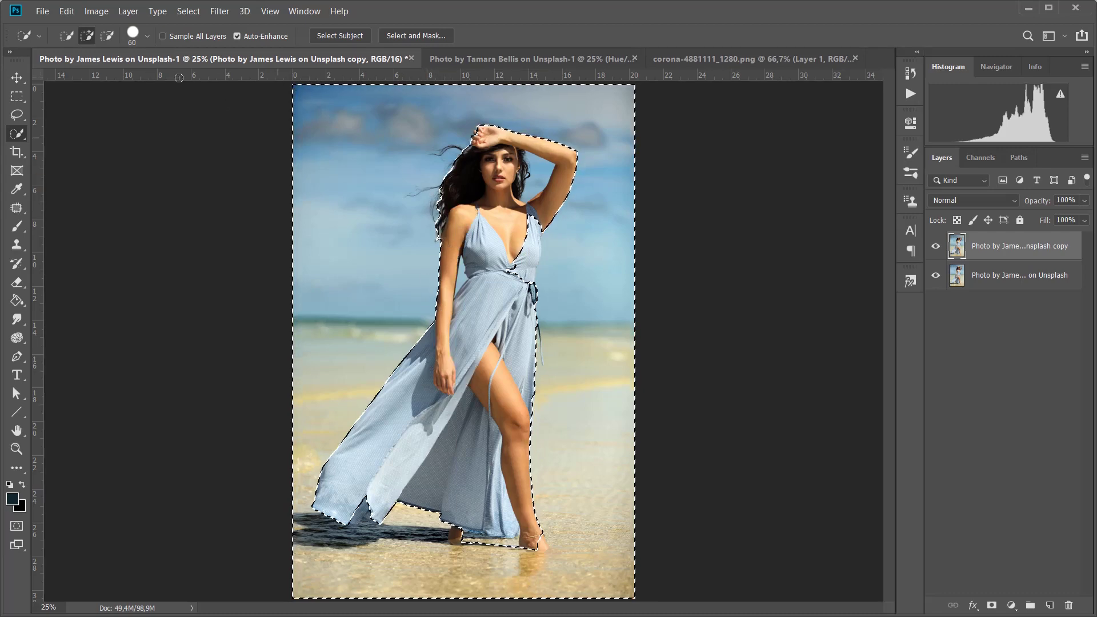
Try to add the lowered hand and forearm to the selection with the brush set to 37 px
click(139, 39)
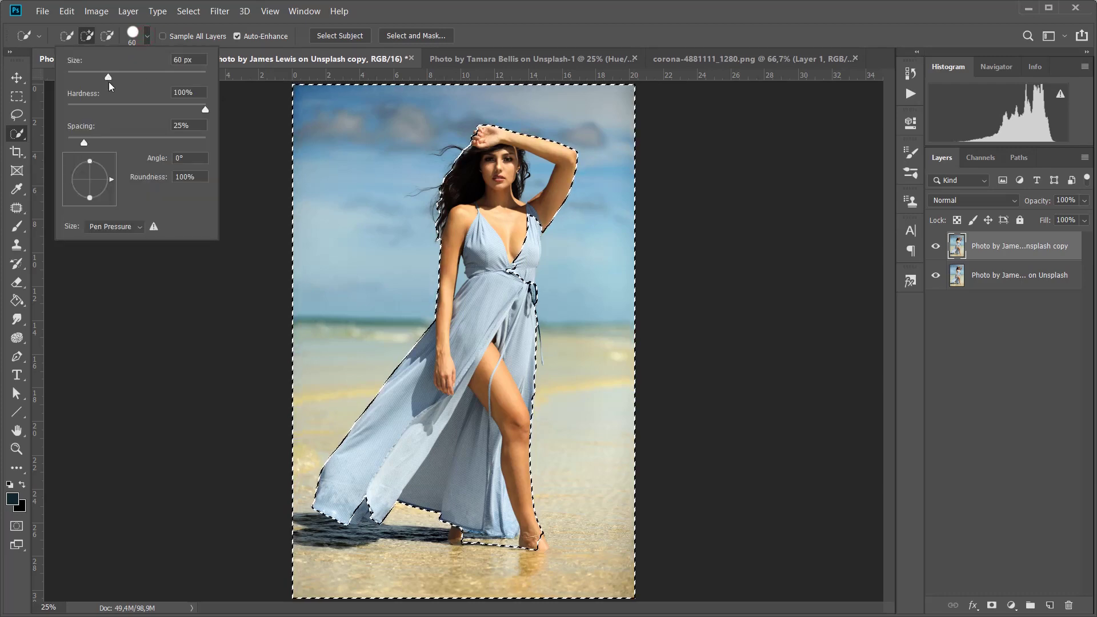
click(87, 75)
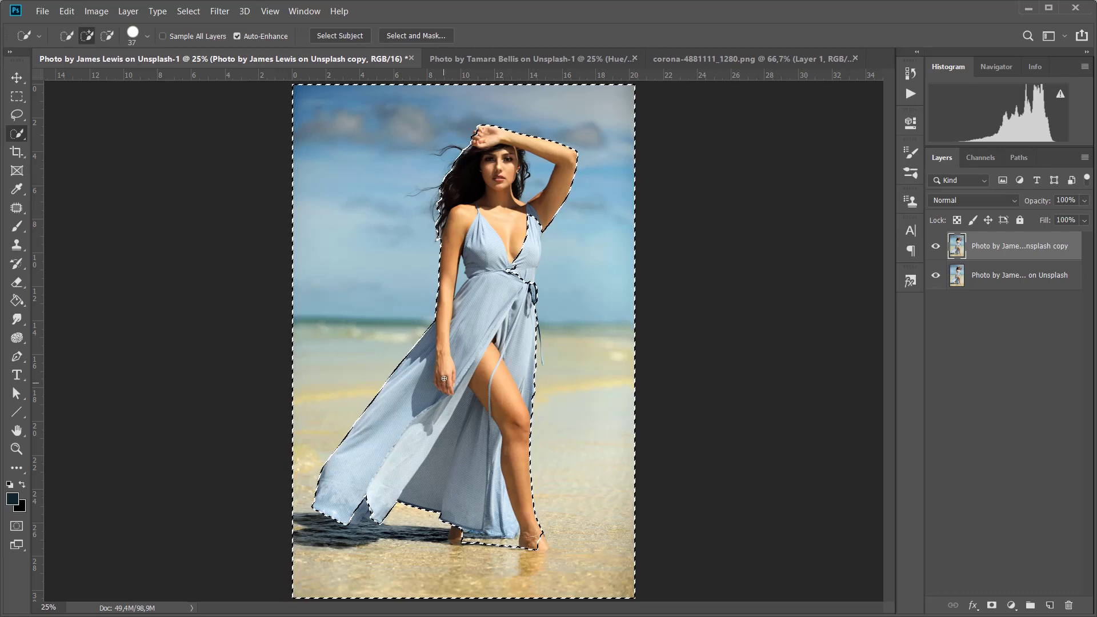
drag(445, 376, 444, 358)
alt+click(444, 358)
alt+click(443, 339)
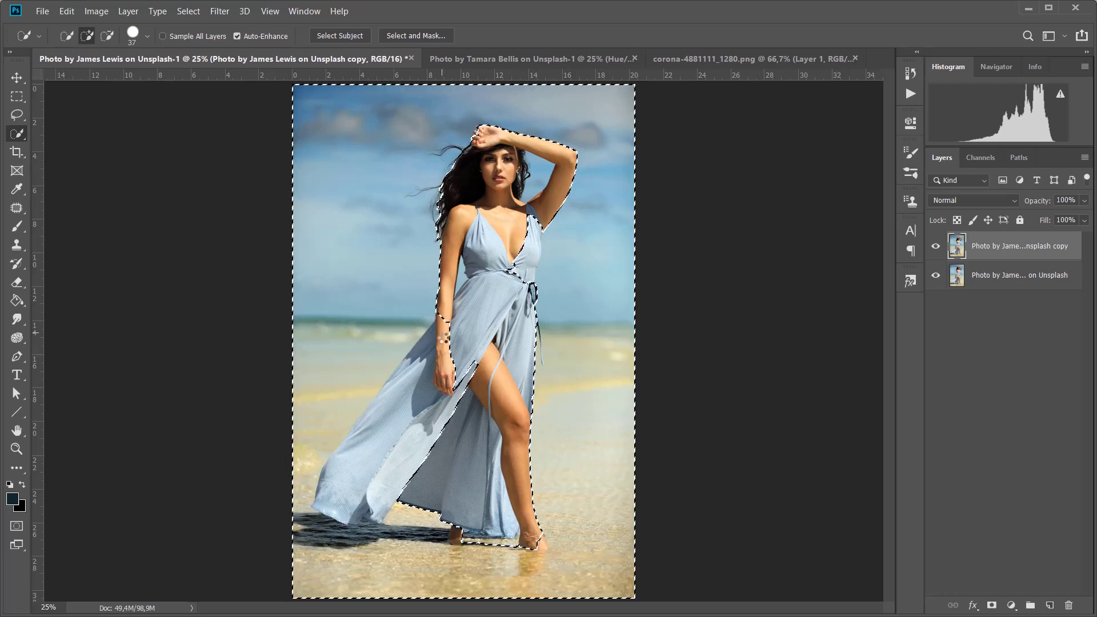
click(424, 386)
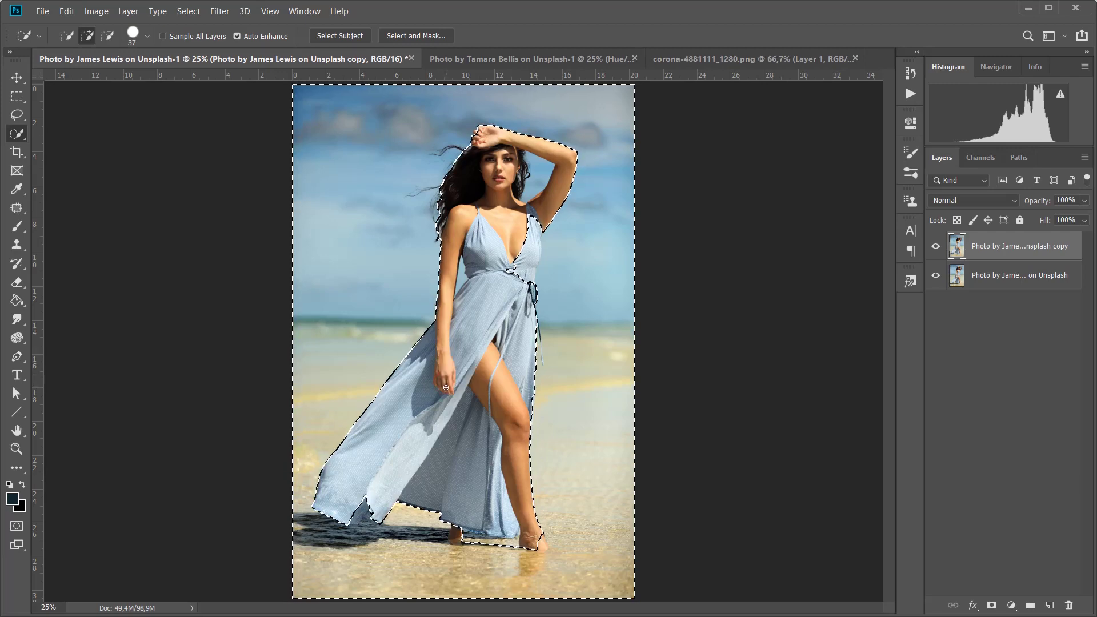
Add the lowered hand and arm to the background selection using a 25 px selection brush
scroll(423, 386, up, 2)
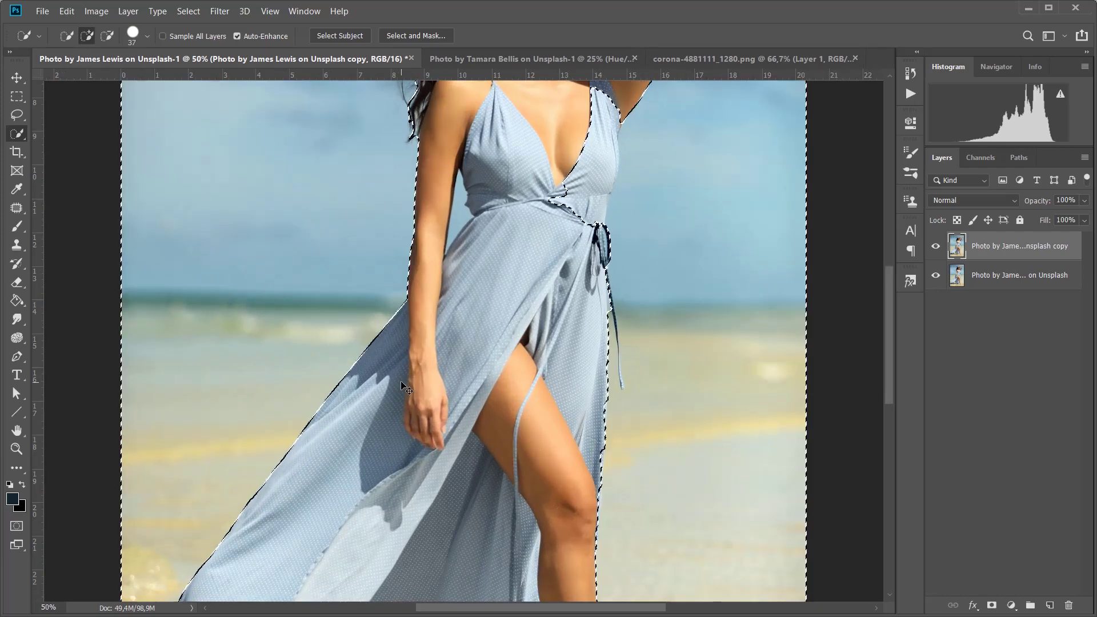
scroll(417, 360, up, 1)
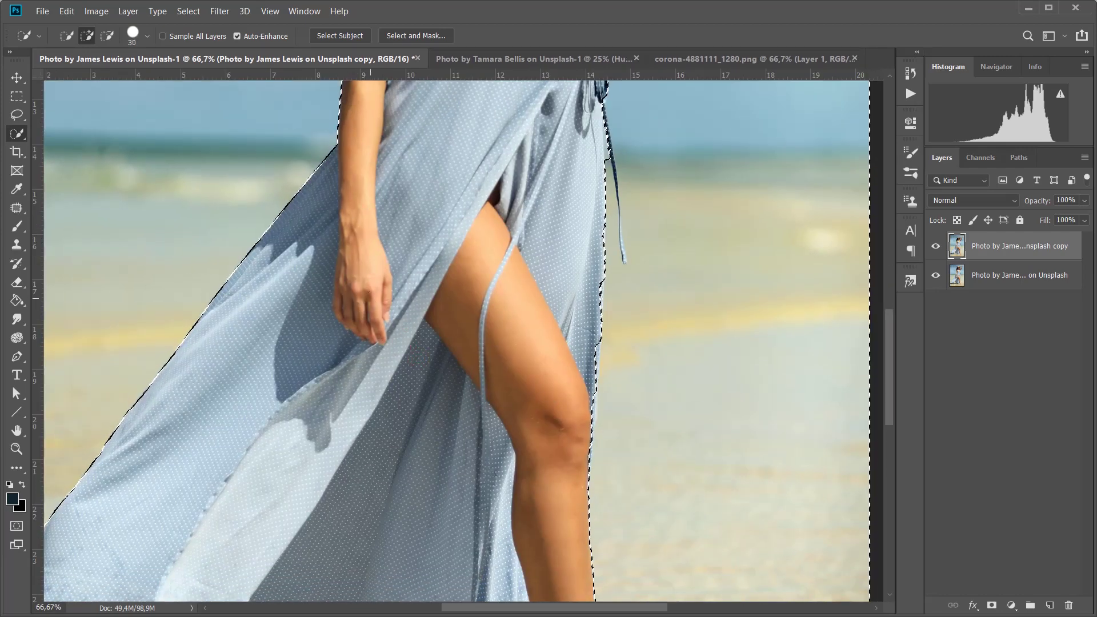
key(bracketleft)
key(bracketleft)
mouse_move(374, 332)
mouse_down()
mouse_move(366, 301)
mouse_move(357, 321)
mouse_move(353, 292)
mouse_move(364, 252)
mouse_move(351, 196)
mouse_move(358, 101)
mouse_move(346, 286)
mouse_up()
alt+click(356, 227)
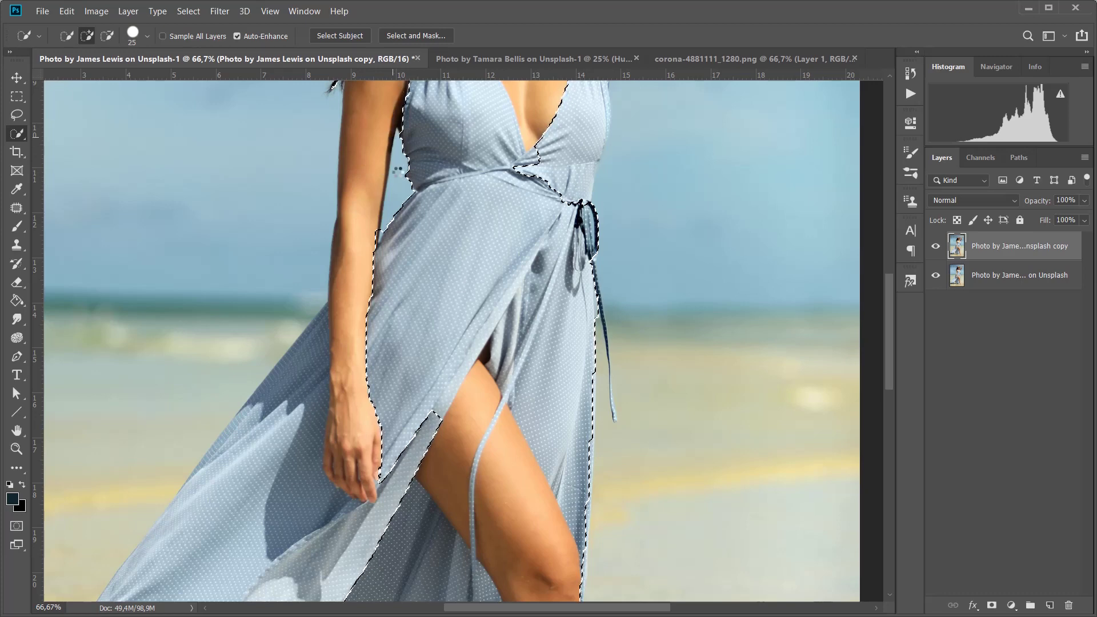
Subtract the wide trailing part of the skirt and its lower hem fold from the background selection
drag(371, 385, 473, 173)
key(ctrl+r)
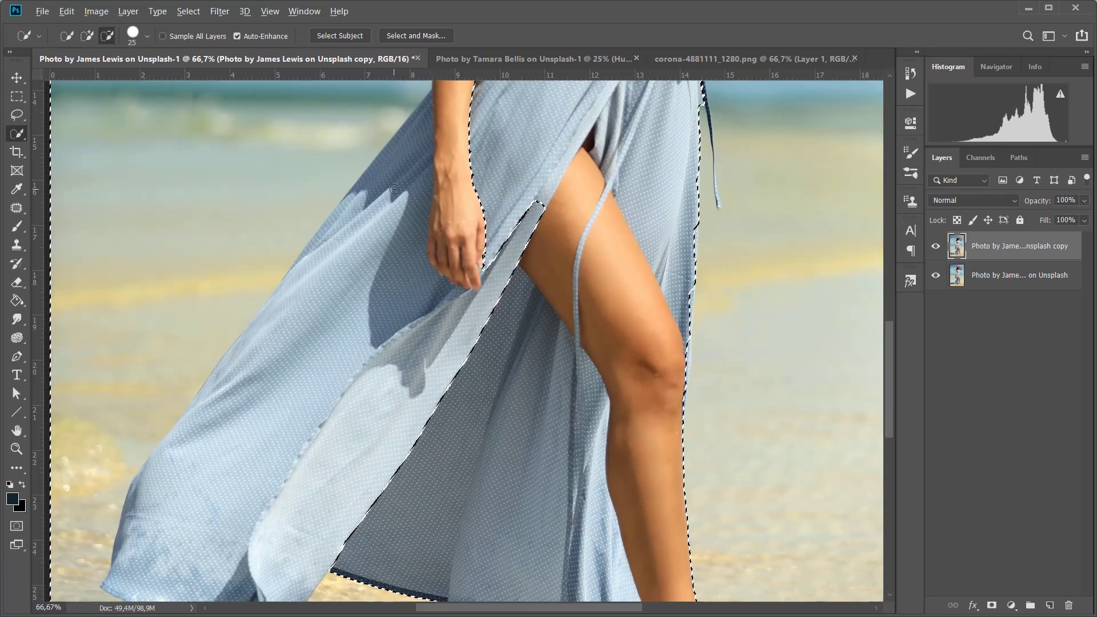
mouse_move(416, 139)
mouse_down()
mouse_move(326, 360)
mouse_move(377, 343)
mouse_move(407, 349)
mouse_up()
scroll(407, 322, down, 5)
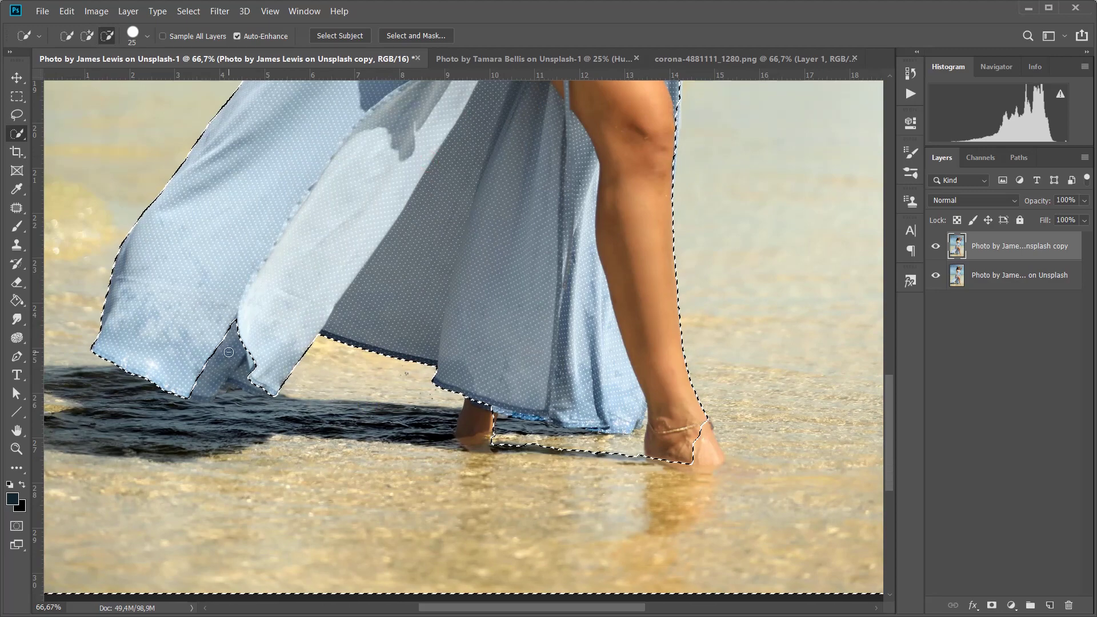
drag(230, 353, 240, 382)
alt+click(231, 390)
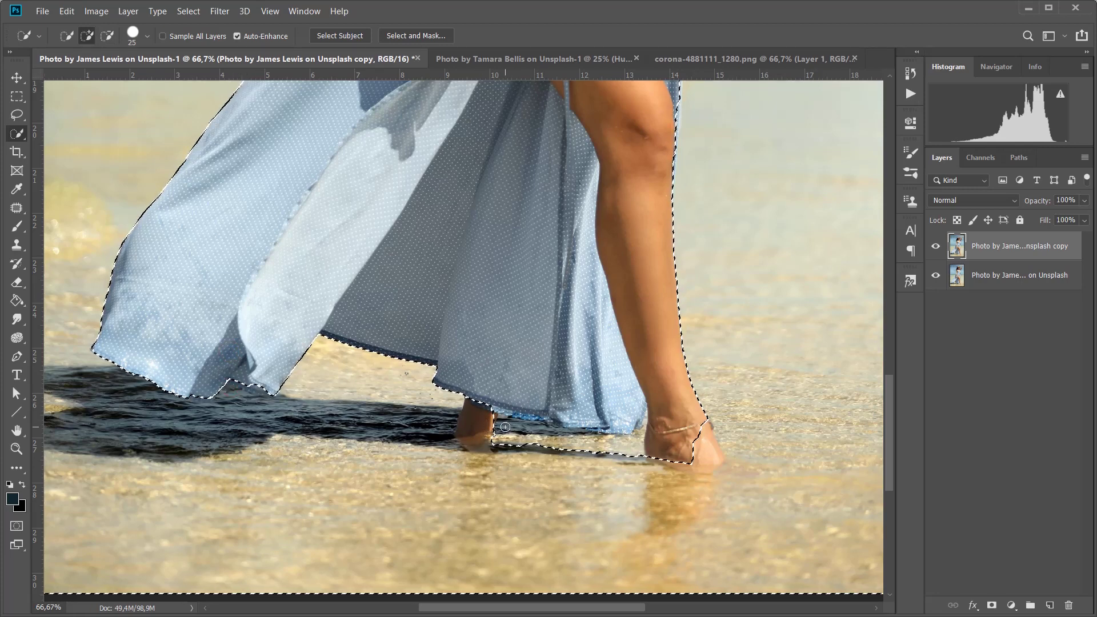
Add the water beneath the hem, the front foot and the bare leg up to the thigh to the selection
mouse_move(508, 427)
mouse_down()
mouse_move(631, 452)
mouse_move(653, 422)
mouse_move(718, 468)
mouse_move(670, 457)
mouse_move(606, 466)
mouse_move(574, 517)
mouse_up()
drag(530, 347, 538, 398)
key(ctrl+r)
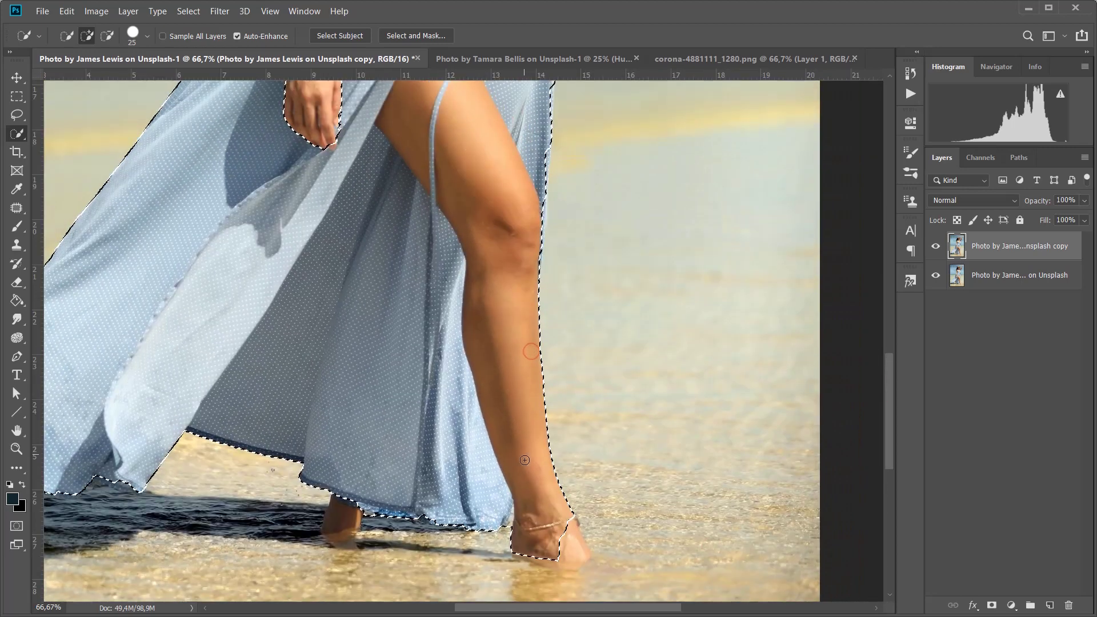
drag(531, 351, 524, 501)
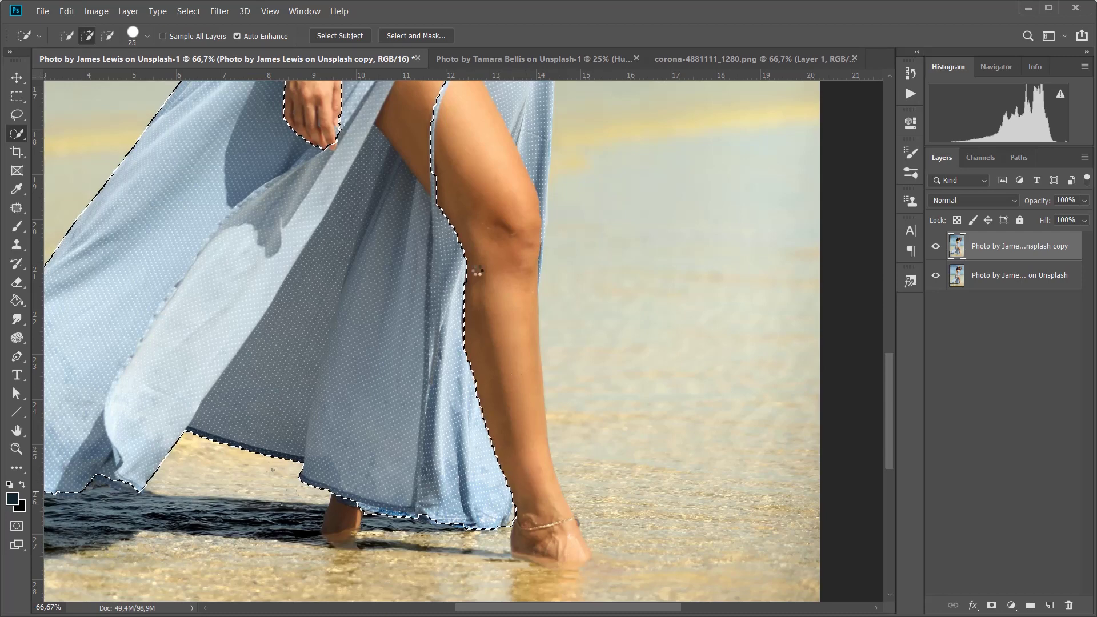
mouse_move(497, 191)
mouse_down()
mouse_move(548, 347)
mouse_move(479, 293)
mouse_up()
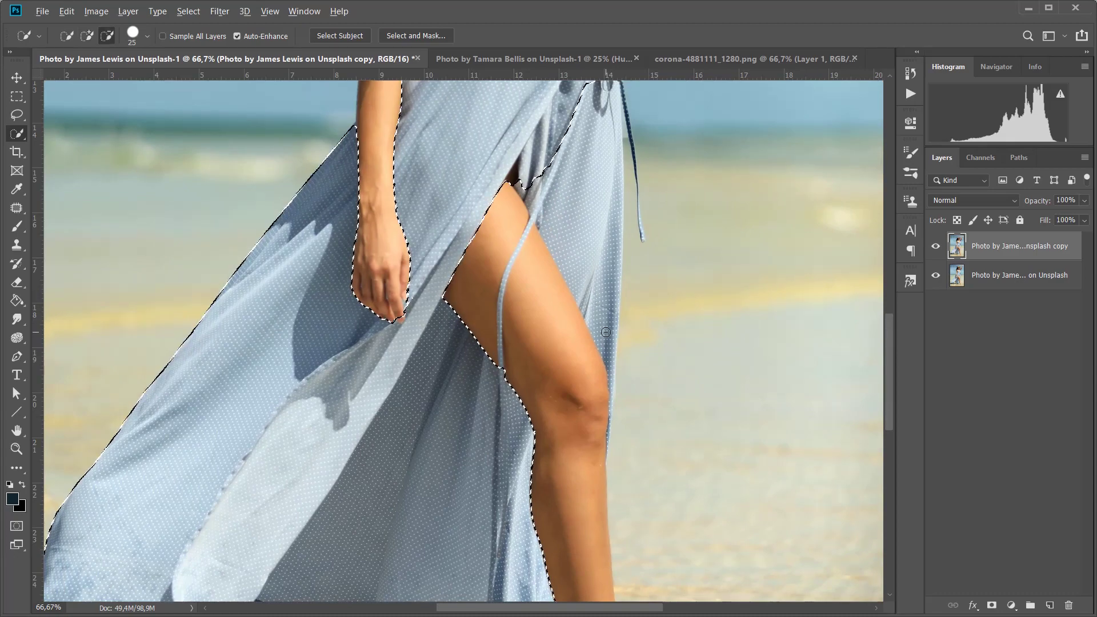
Subtract the skirt panel along the outer side of the bare thigh from the selection
key(alt)
drag(606, 340, 586, 228)
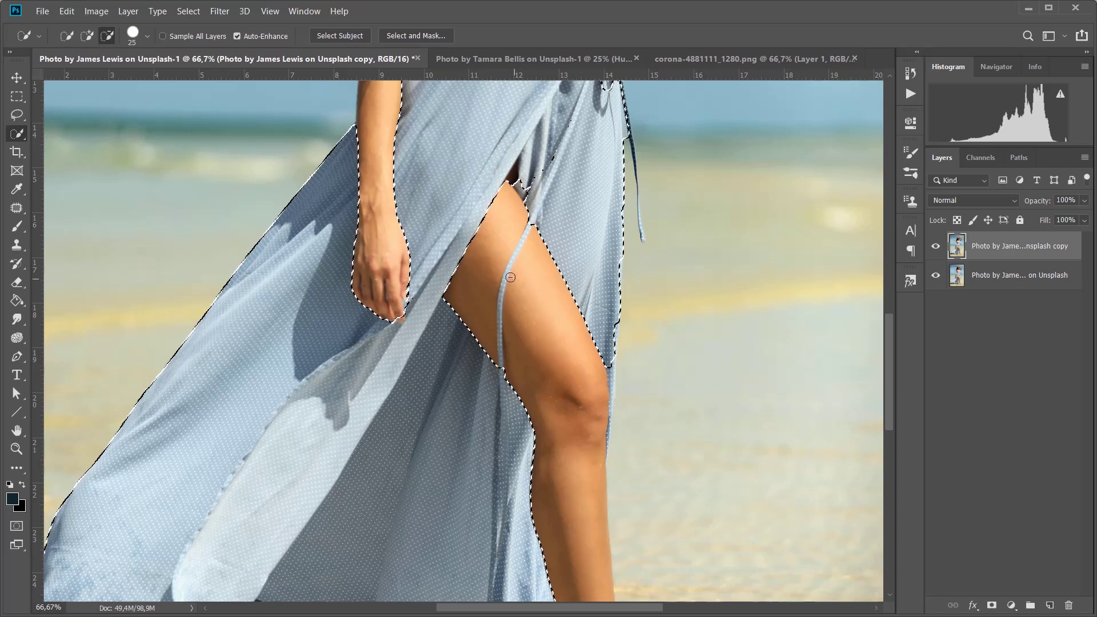
click(609, 332)
click(609, 357)
Reduce the selection brush to 9 px and subtract the thin strip of dress beside the knee
key(bracketleft)
key(bracketleft)
key(bracketleft)
key(bracketleft)
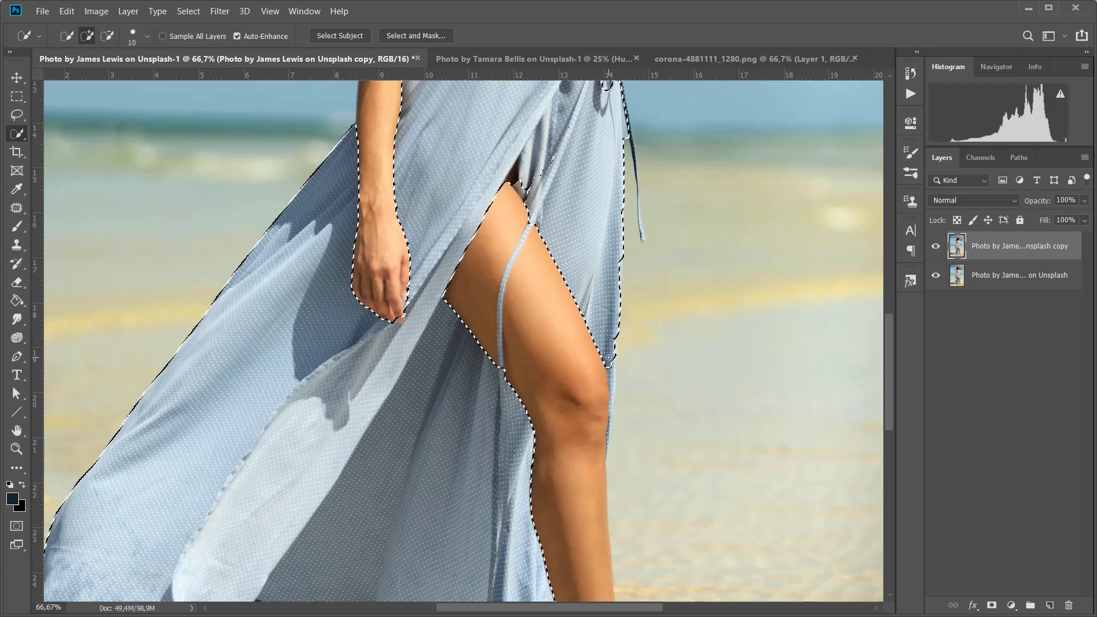
click(609, 365)
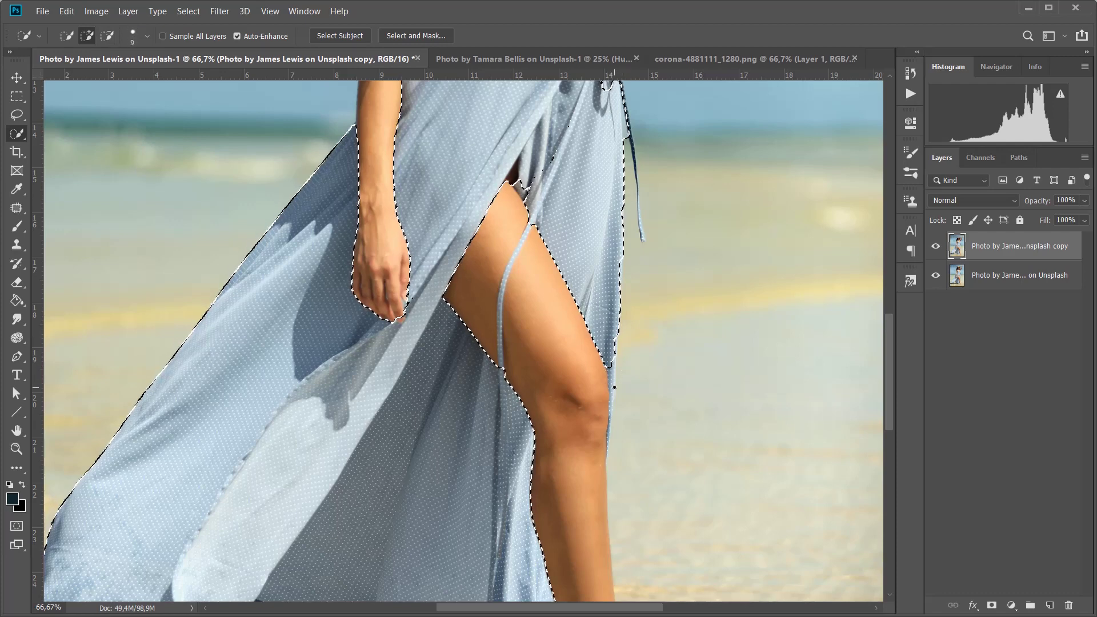
key(alt)
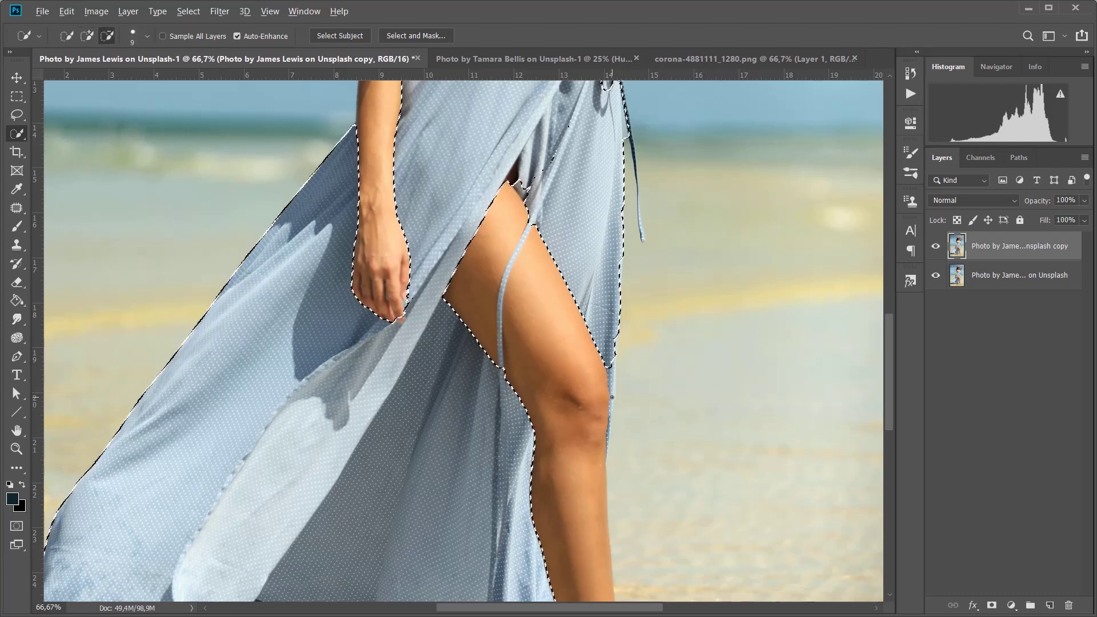
drag(610, 377, 613, 403)
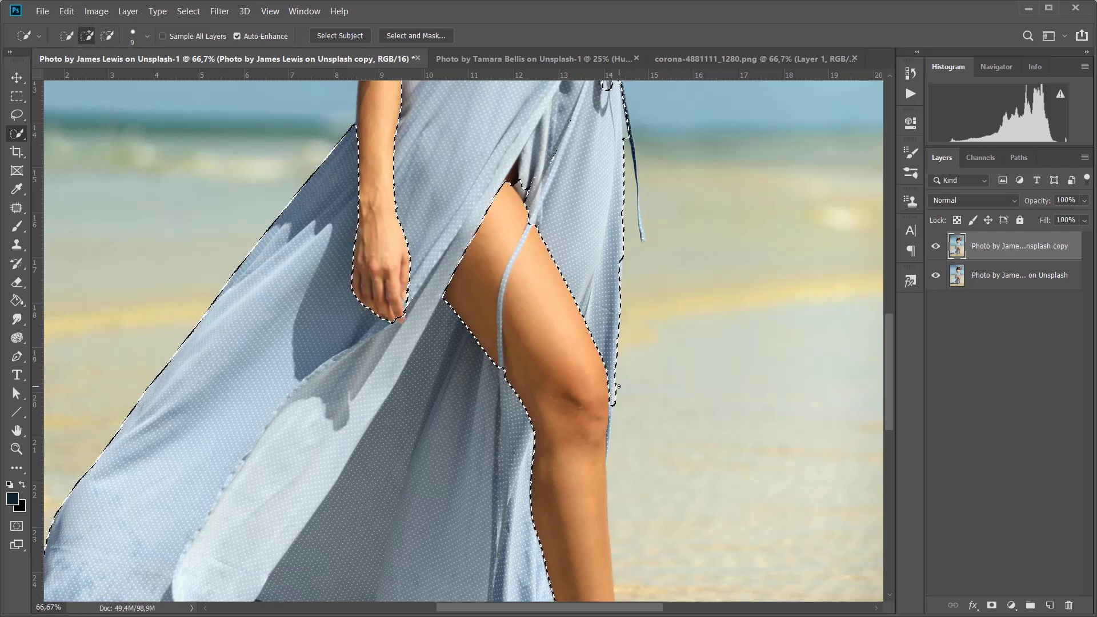
Subtract the dress's waist area beside the tie bow and the adjoining side of the bodice from the selection
drag(608, 186, 578, 340)
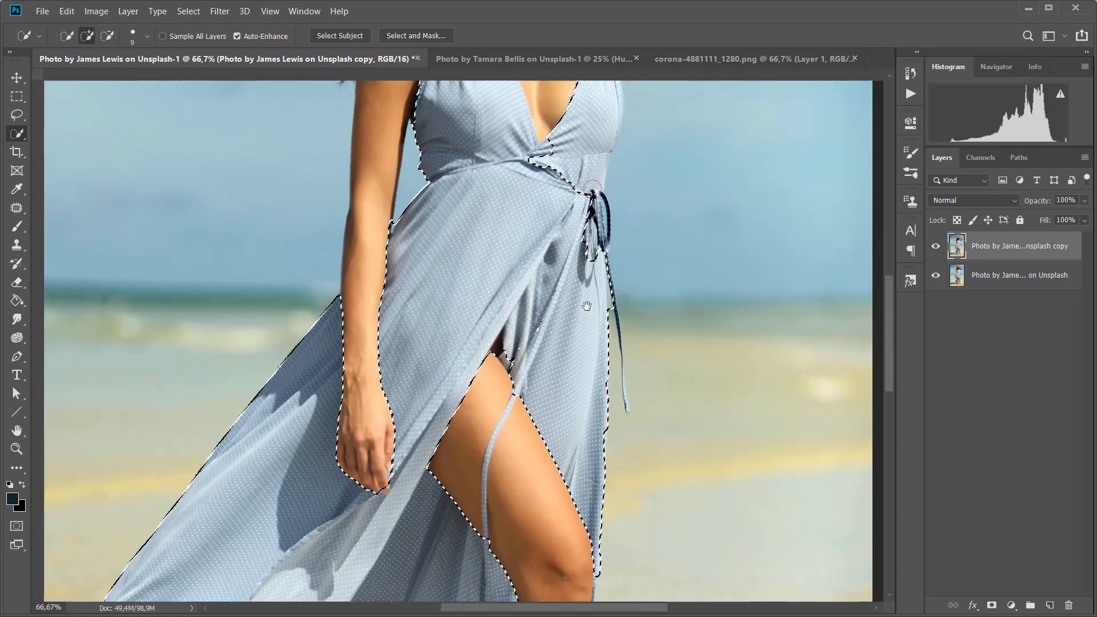
key(alt)
alt+click(602, 332)
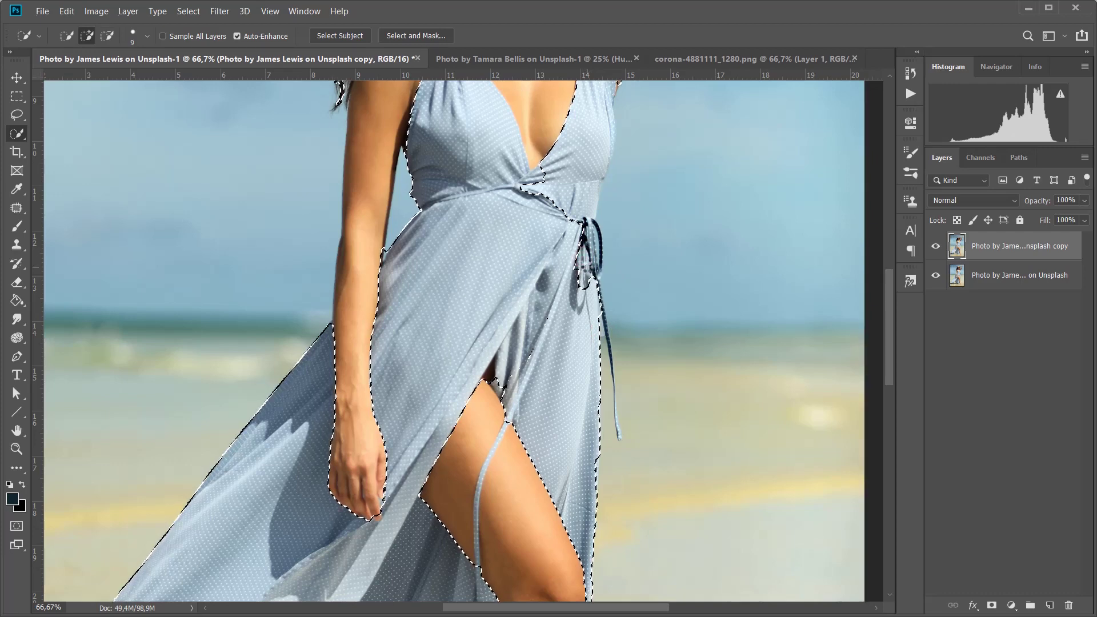
drag(584, 262, 595, 126)
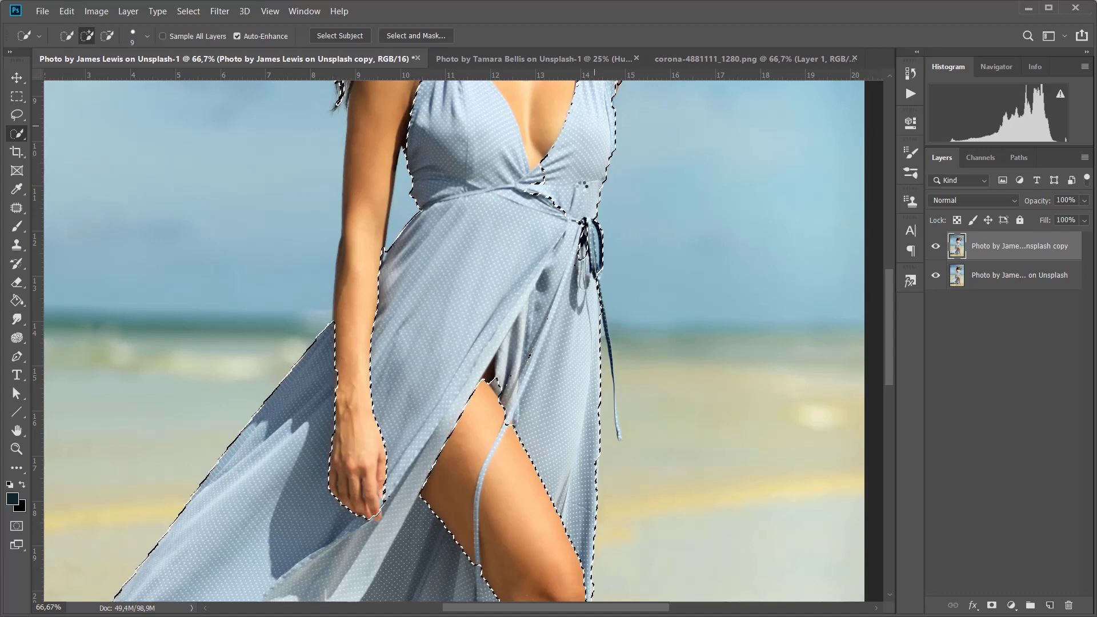
drag(566, 188, 526, 309)
Add the chest, face, hair and raised arm to the selection and subtract the wide shoulder strap beside that arm
key(ctrl+r)
key(alt)
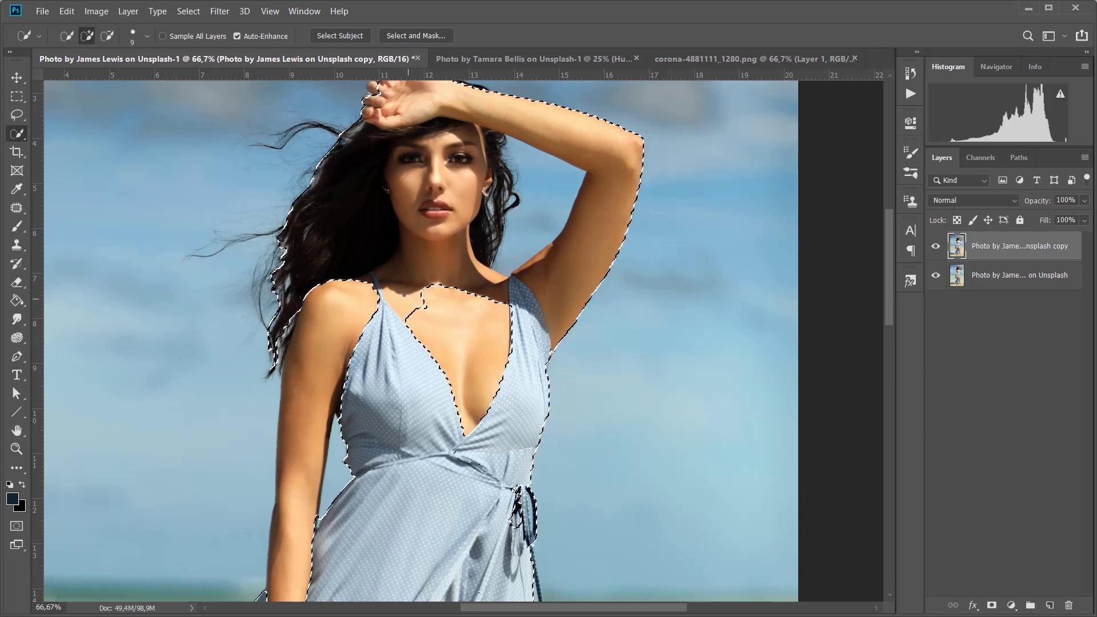
drag(443, 340, 433, 244)
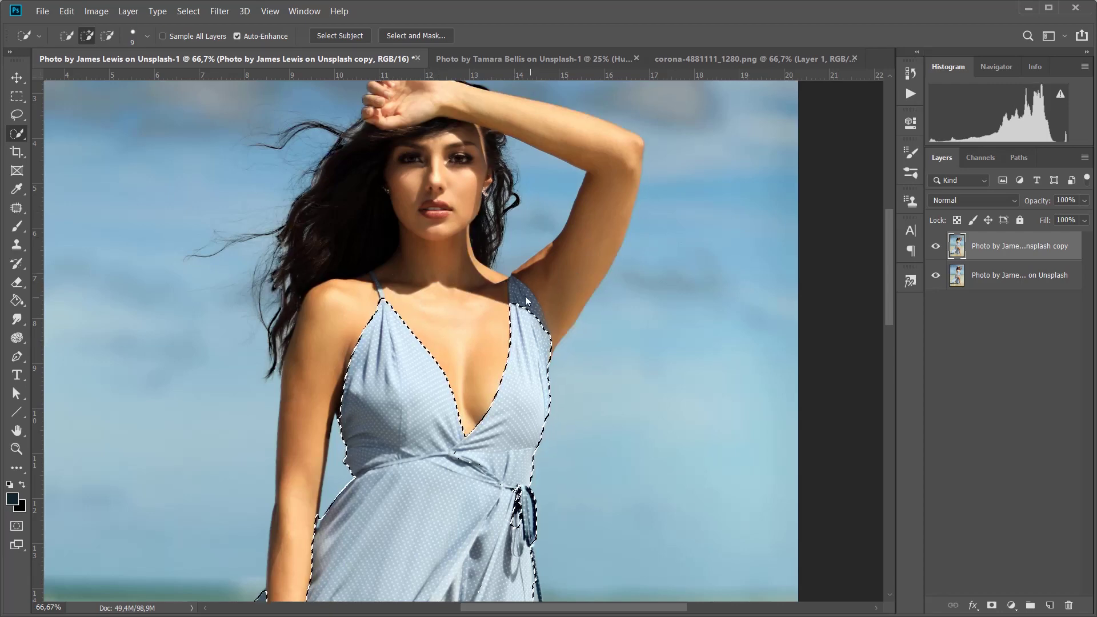
key(alt)
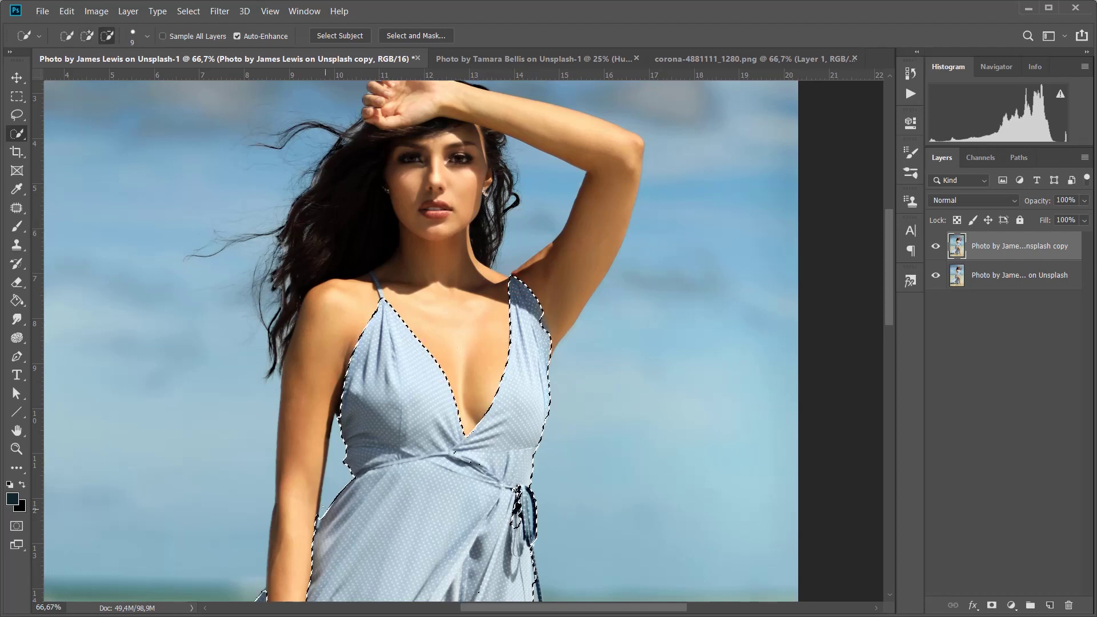
Compare the dress selection with its inverse and touch up the selection edge at the waist beside the lowered forearm
key(ctrl+shift+i)
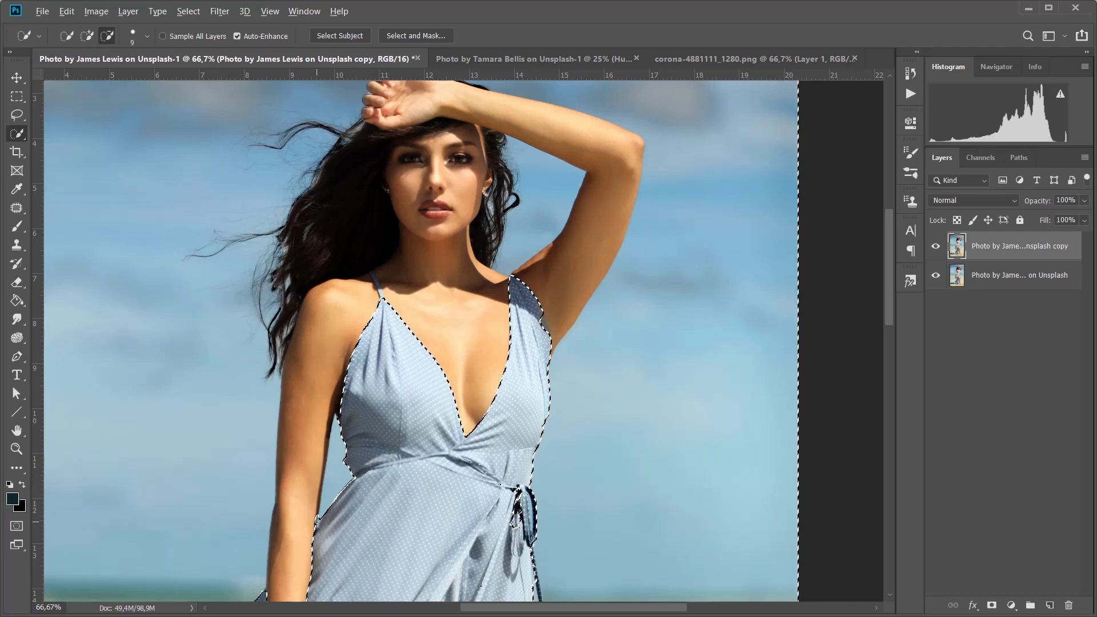
key(ctrl+shift+i)
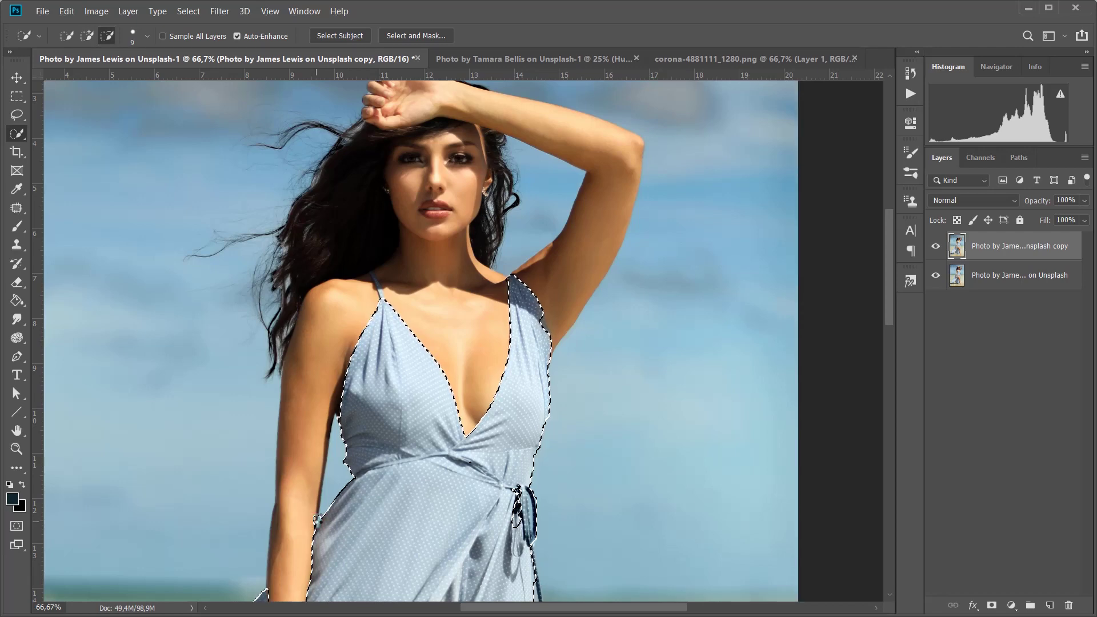
alt+click(317, 520)
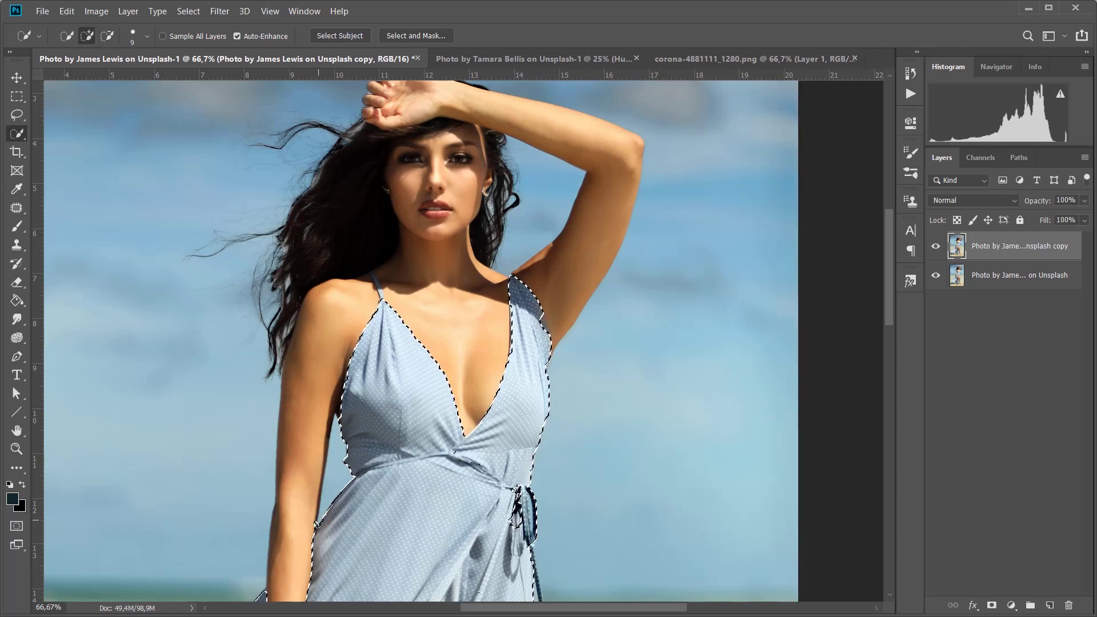
key(ctrl+shift+i)
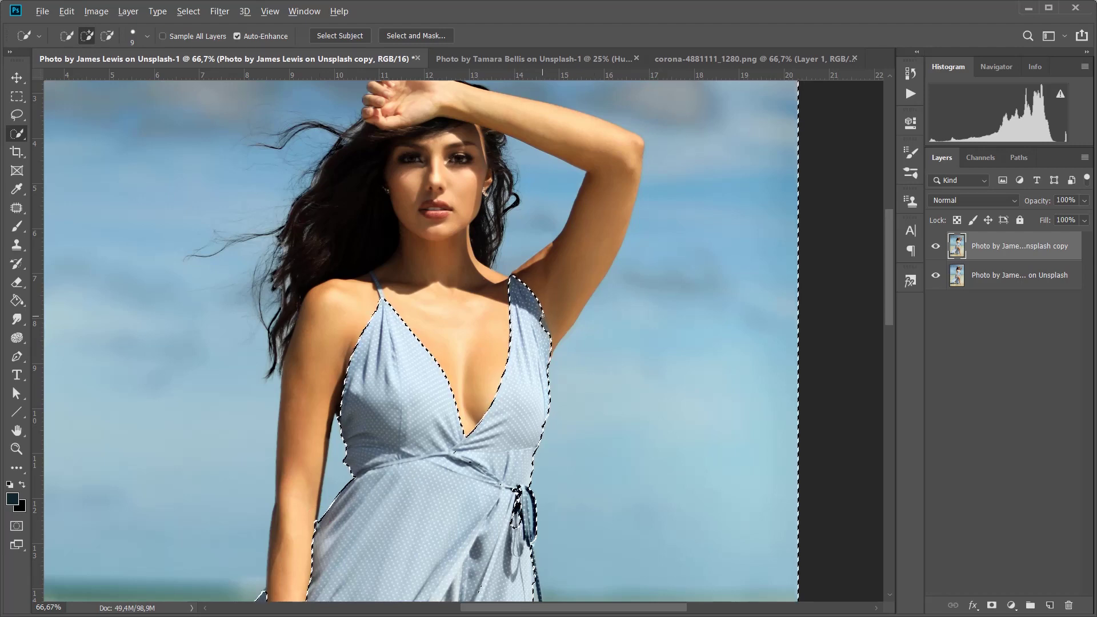
key(ctrl+shift+i)
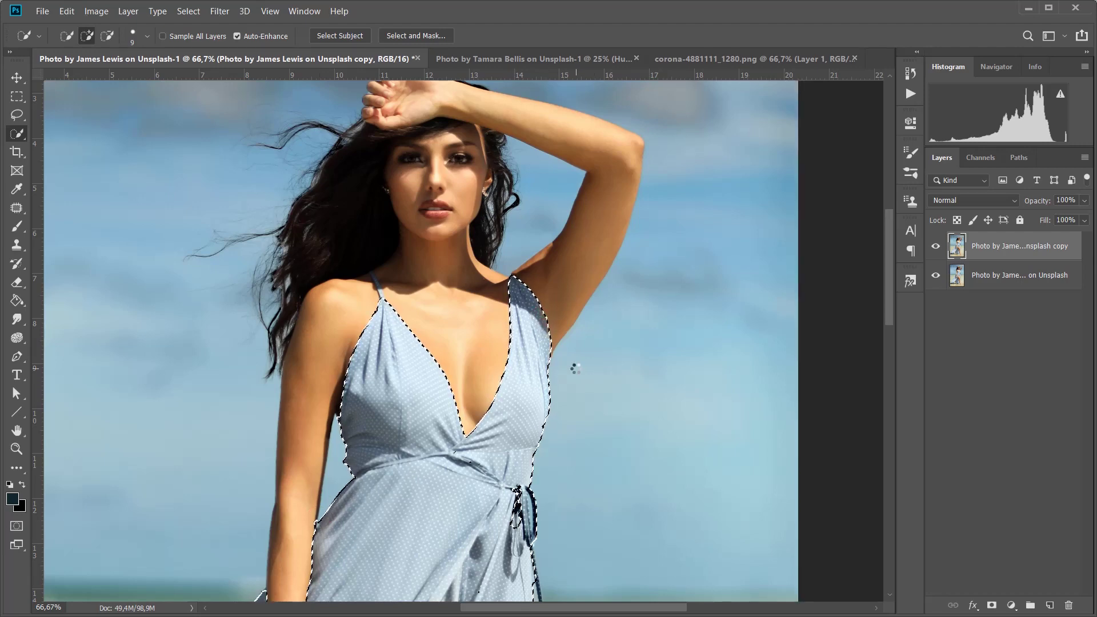
Check the inverted selection across the whole photo, and invert it again so only the dress is selected
key(ctrl+shift+i)
key(ctrl+minus)
key(ctrl+minus)
key(ctrl+minus)
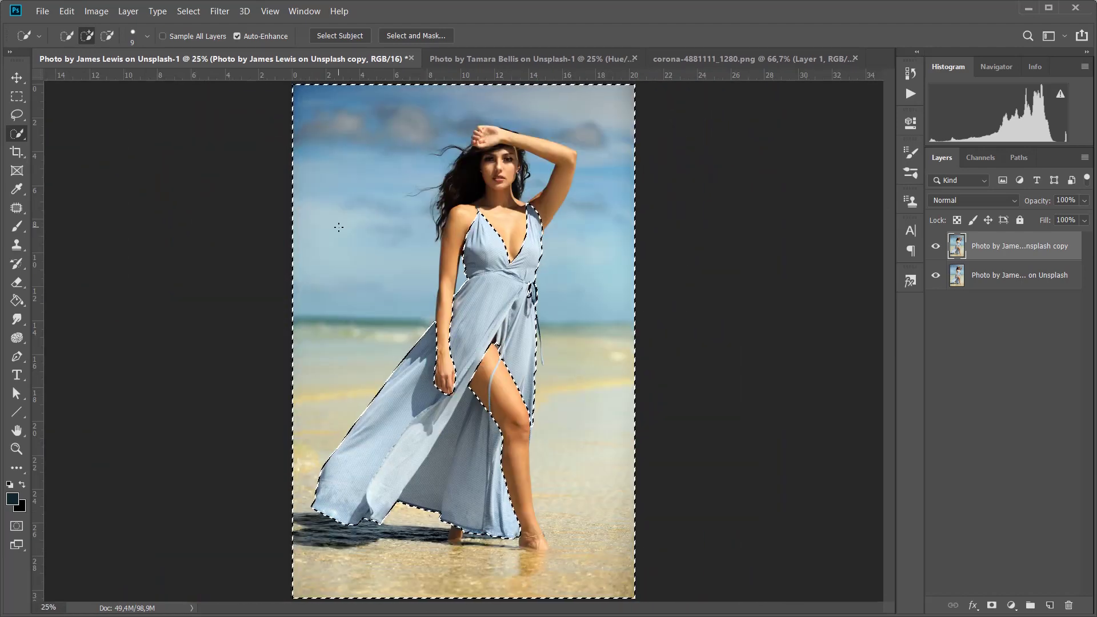
click(187, 12)
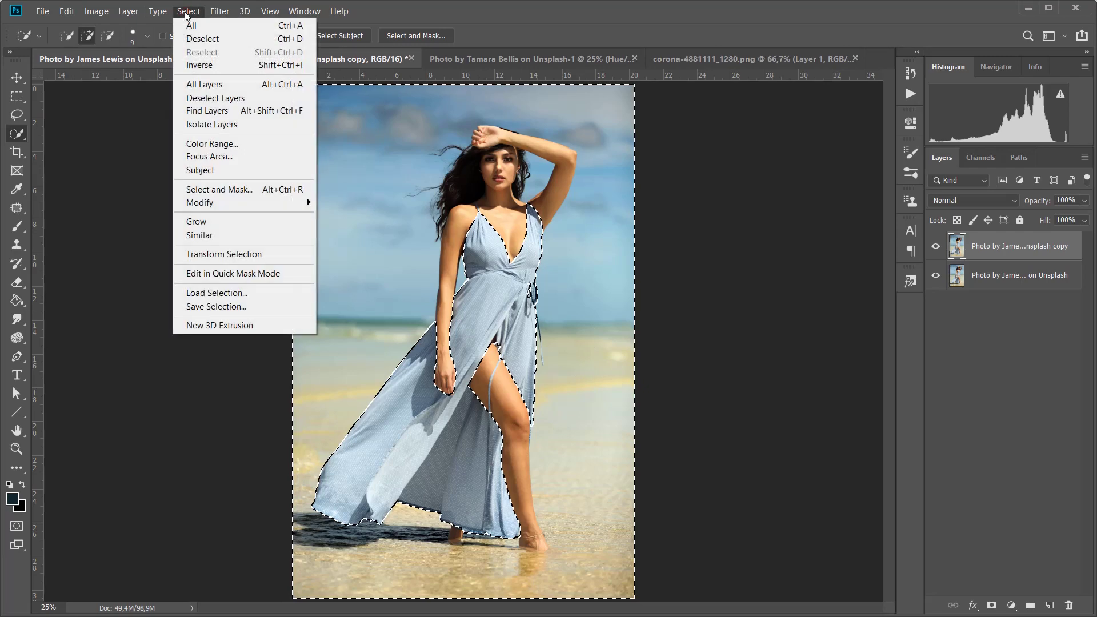
click(223, 65)
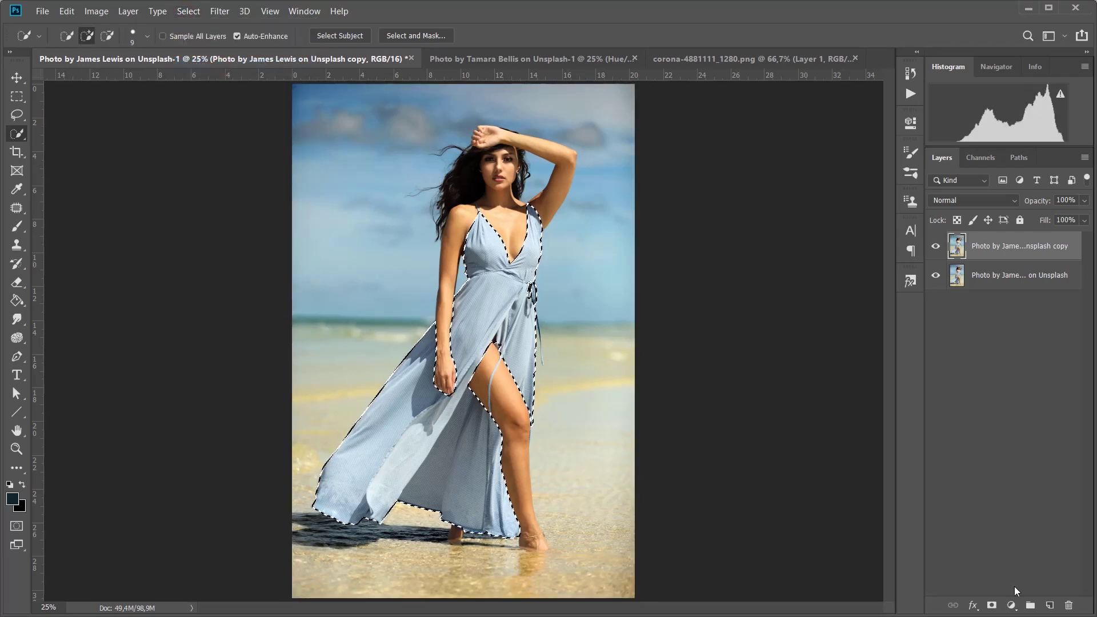
Recolor the selected dress green with a Hue/Saturation adjustment layer at Hue -107, Saturation +38 and Lightness -20
click(1011, 605)
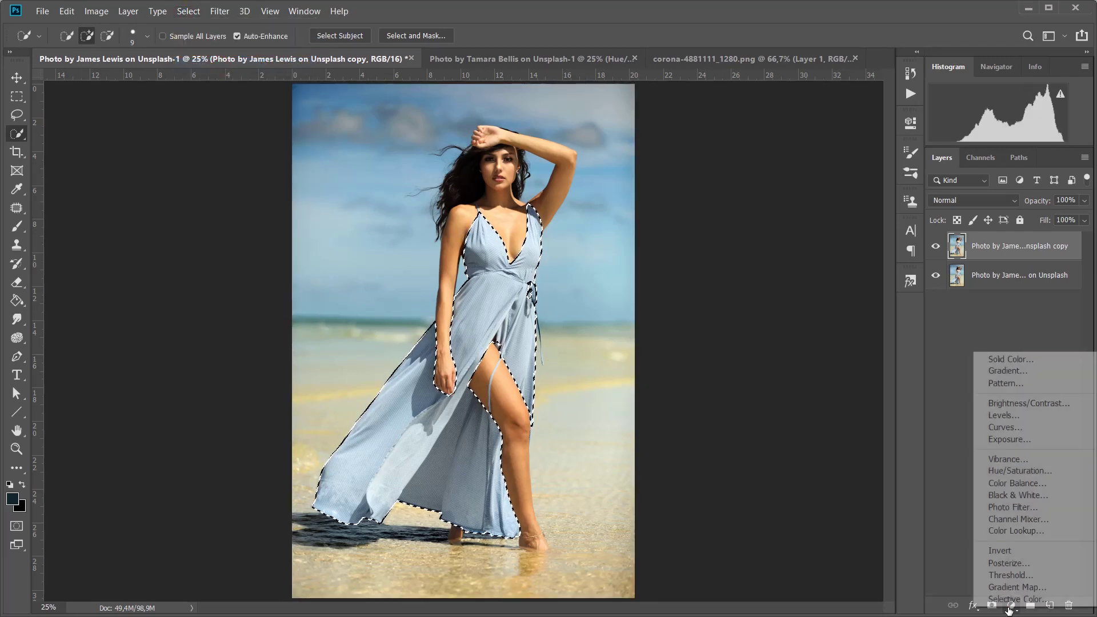
click(1020, 471)
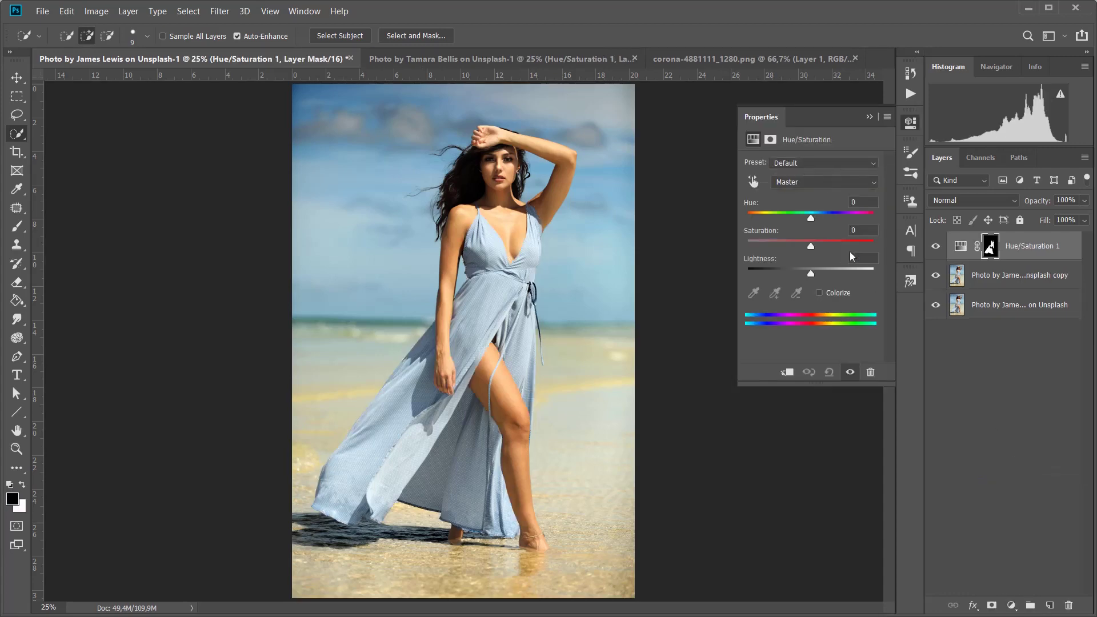
drag(810, 220, 800, 273)
drag(857, 219, 768, 229)
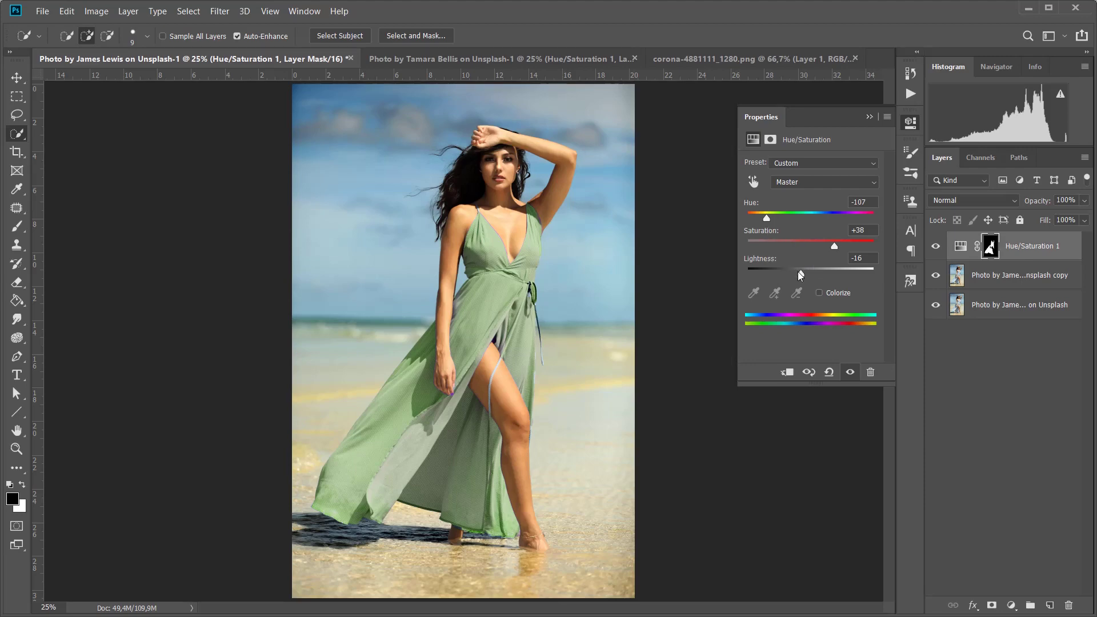
drag(800, 273, 797, 272)
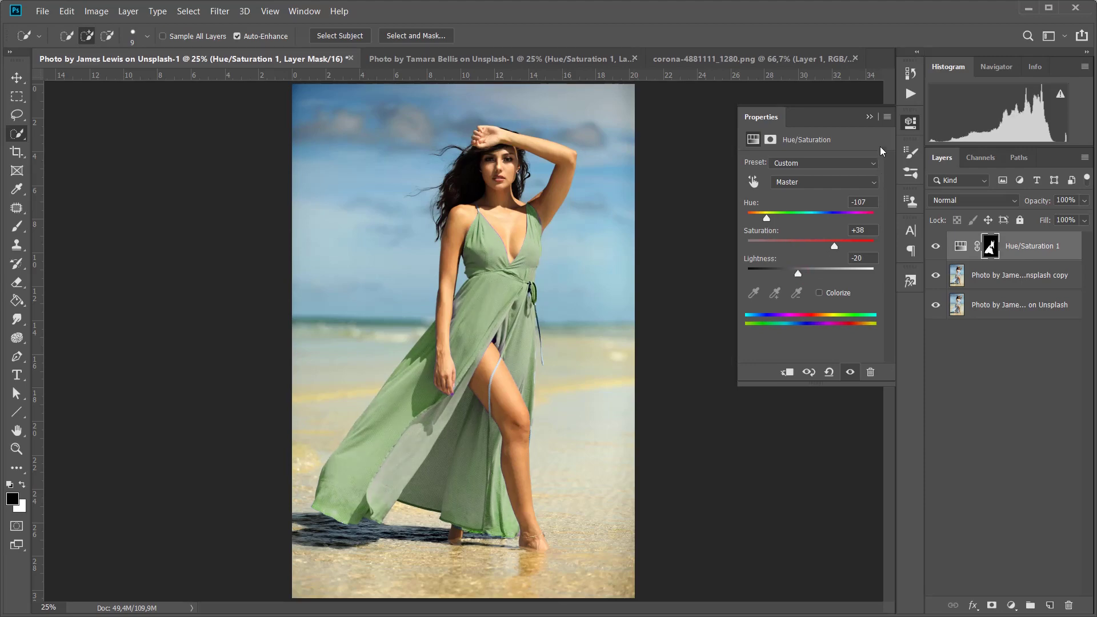
Close the Hue/Saturation settings and switch to the polka-dot dress photo to view its recolored result
click(869, 118)
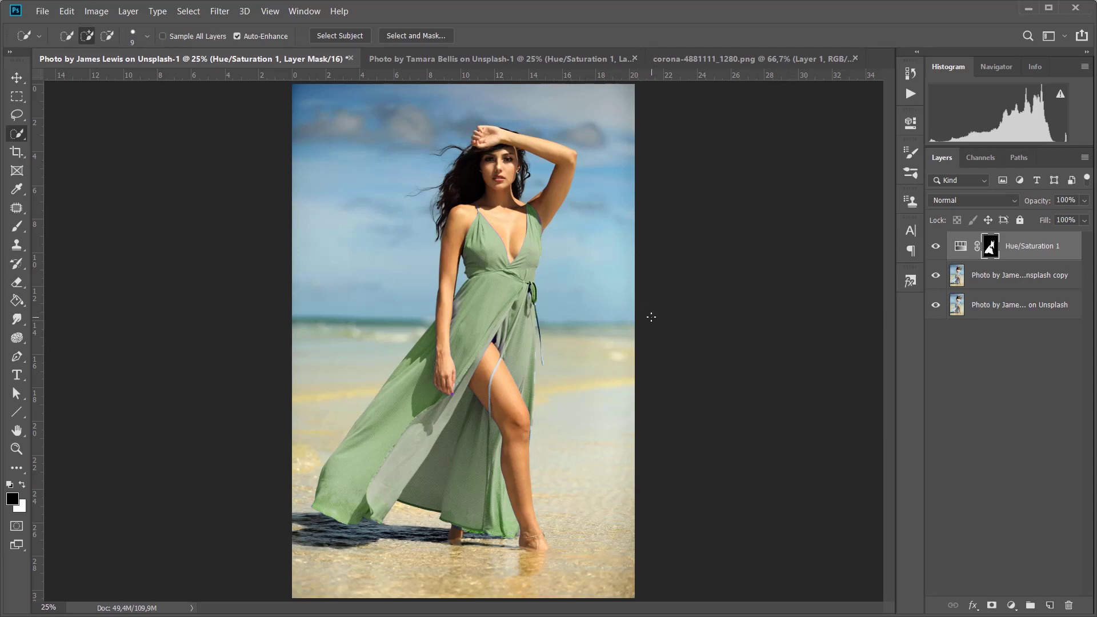
click(573, 60)
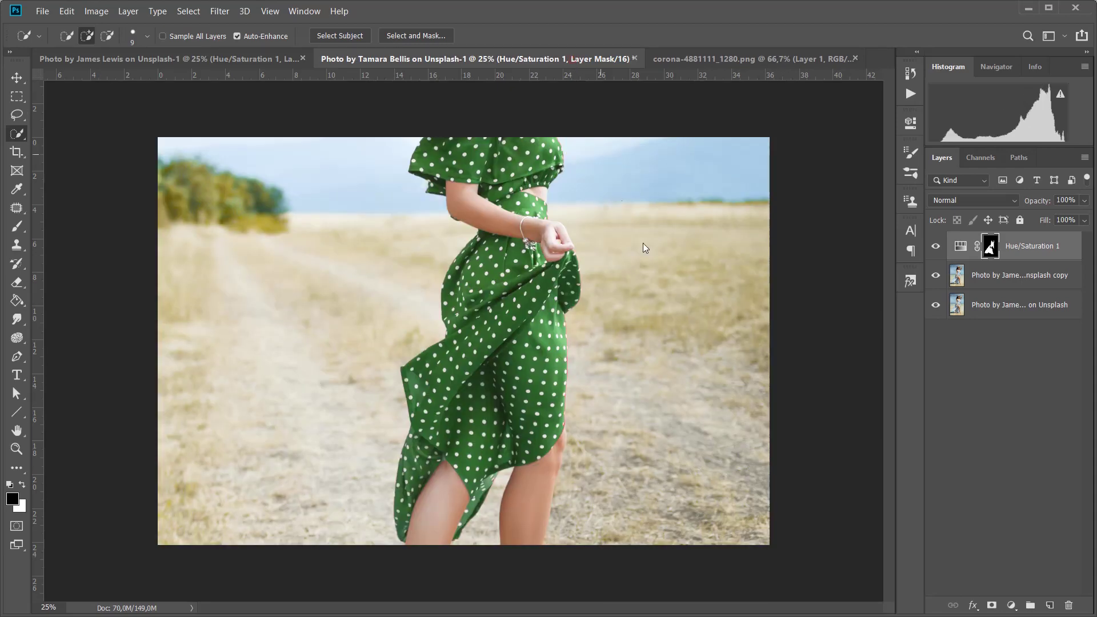